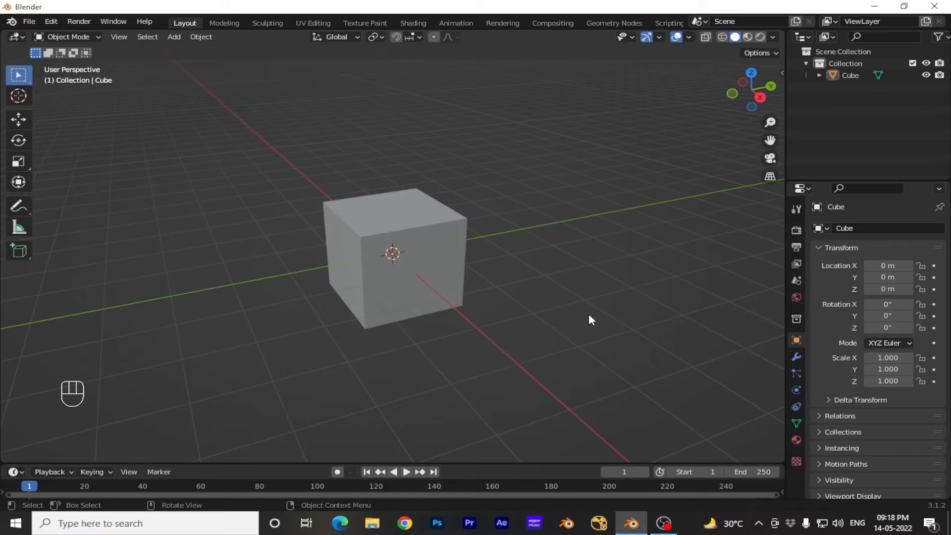
- Delete the default cube and add a plane mesh at the world origin
left_click(443, 263)
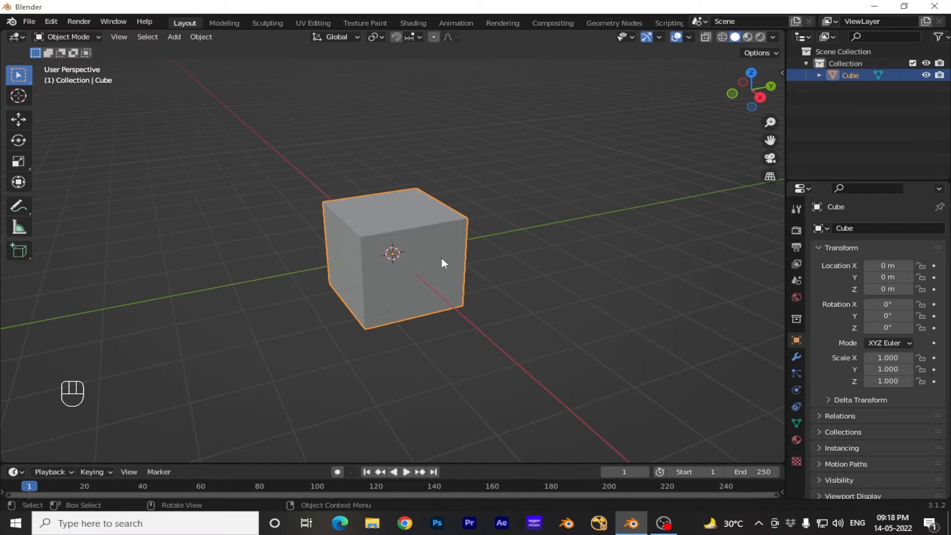
key("Delete")
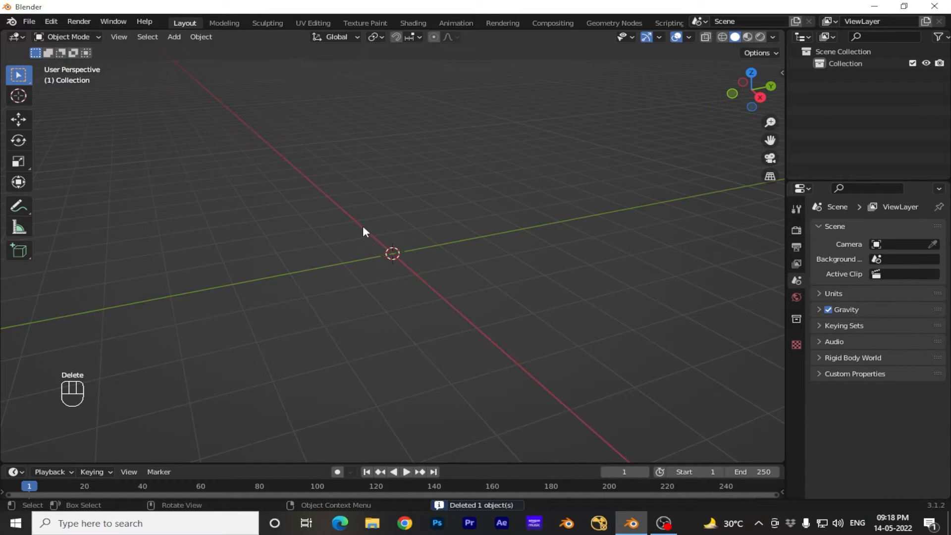
key("shift+a")
mouse_move(363, 229)
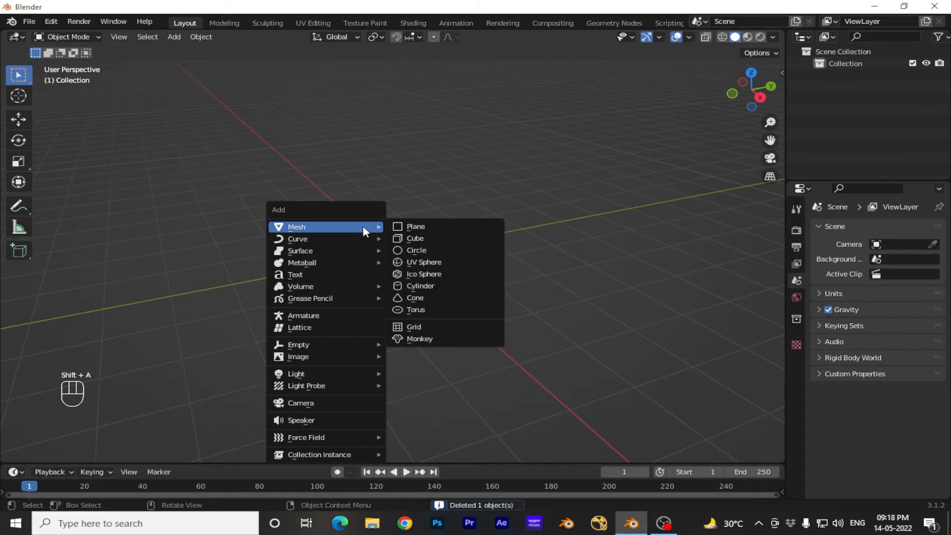
left_click(435, 228)
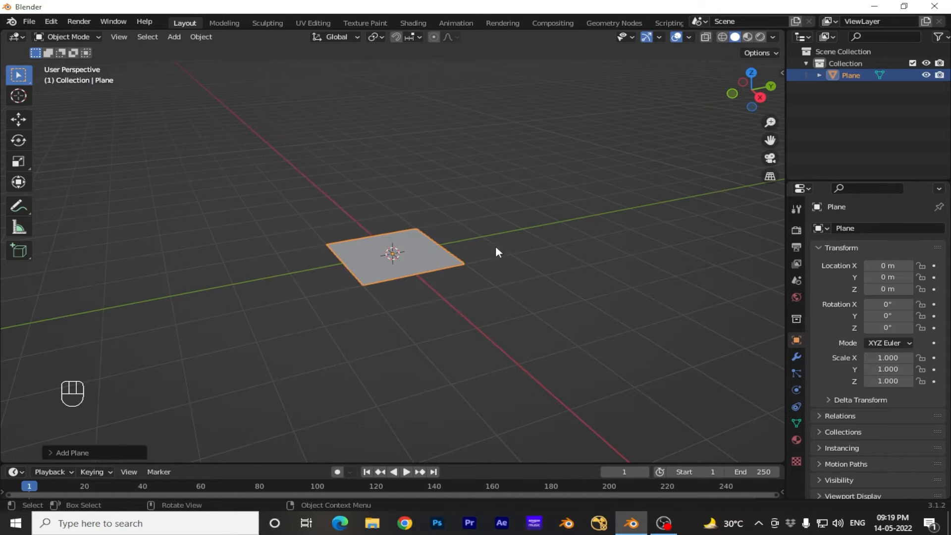
- Scale the plane up uniformly to about 2.69
left_click(407, 263)
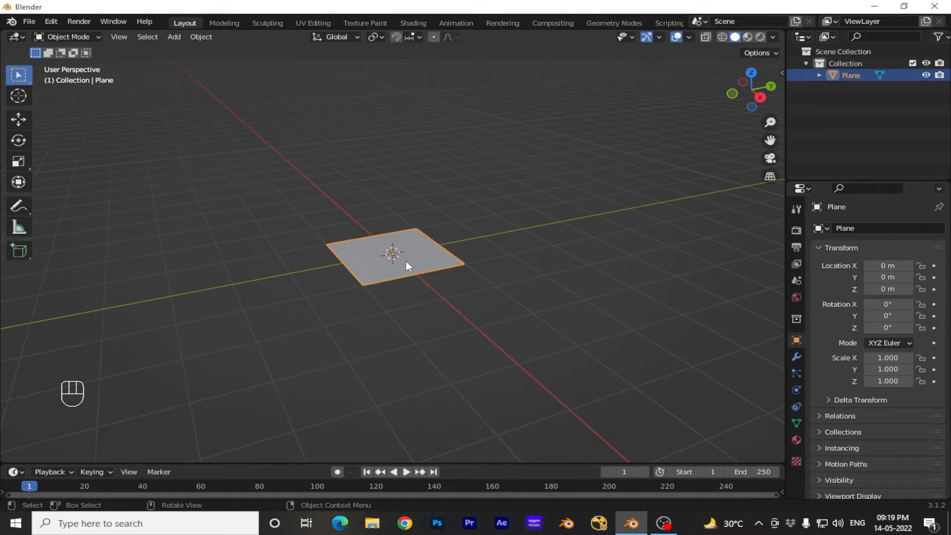
key("s")
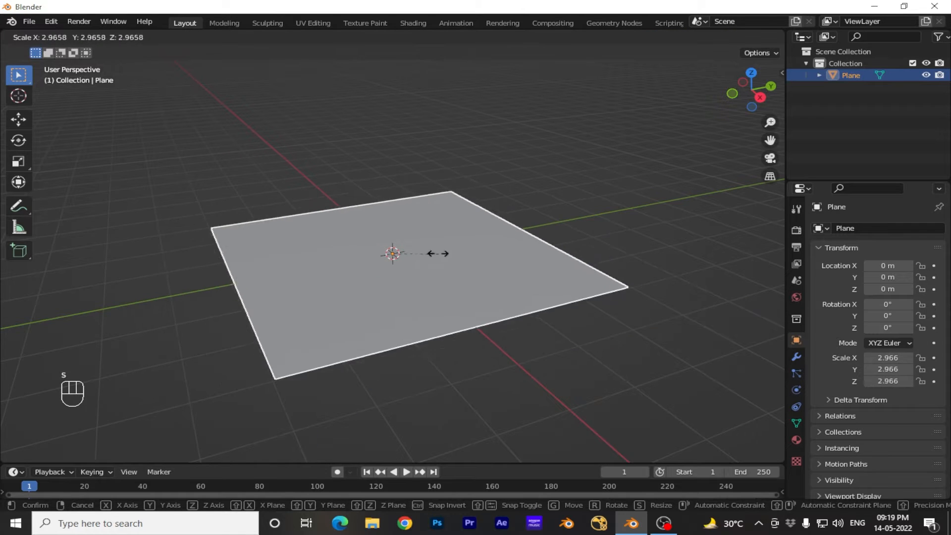
left_click(435, 250)
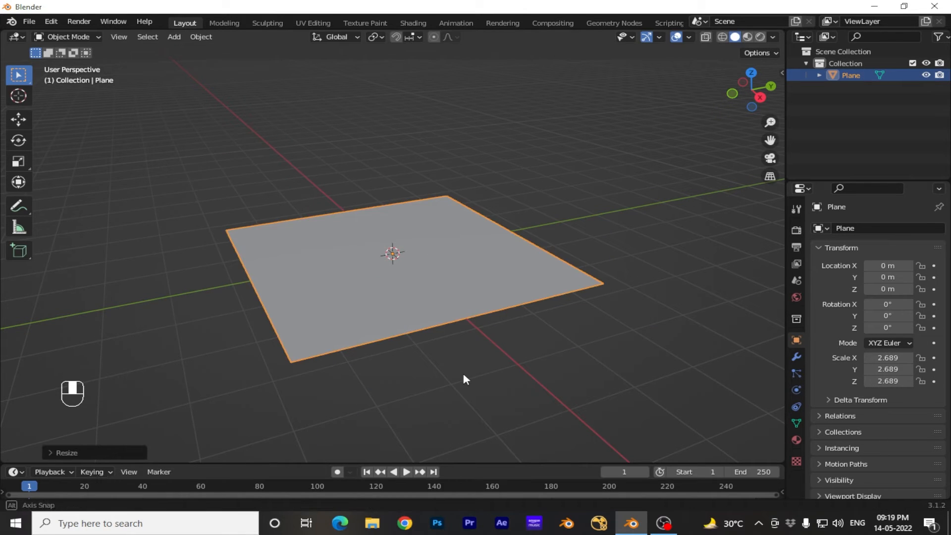
middle_click_drag(463, 373, 521, 359)
left_click(523, 357)
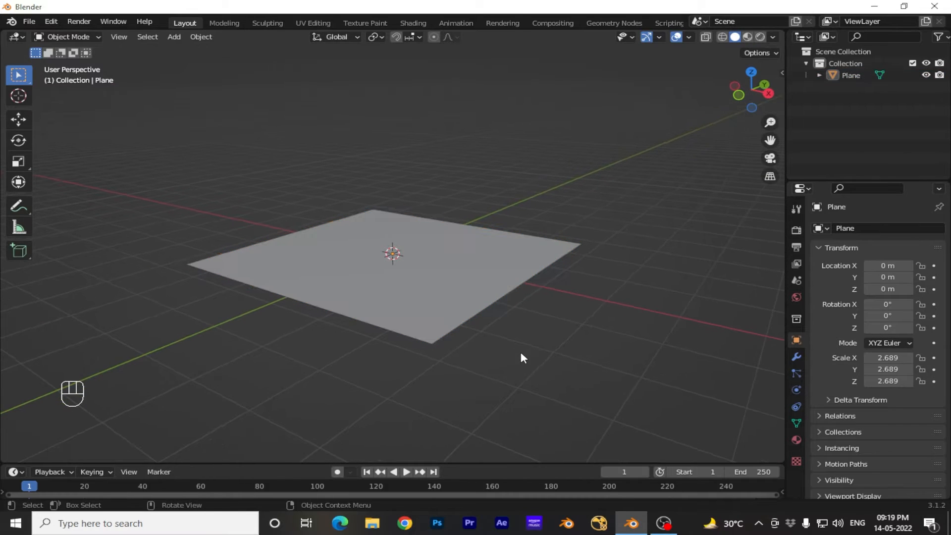
- Add a Solidify modifier to the plane and set its thickness to 0.06 m
left_click(798, 358)
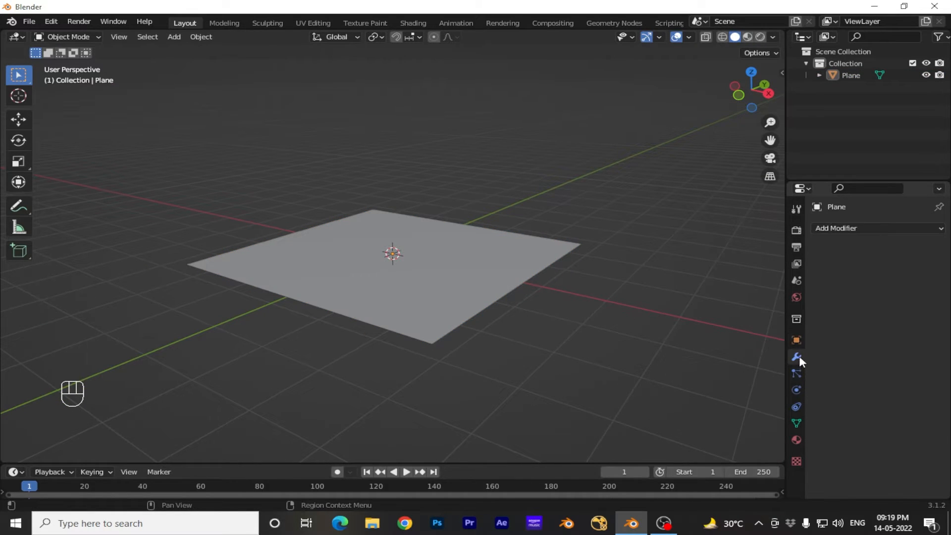
left_click(851, 227)
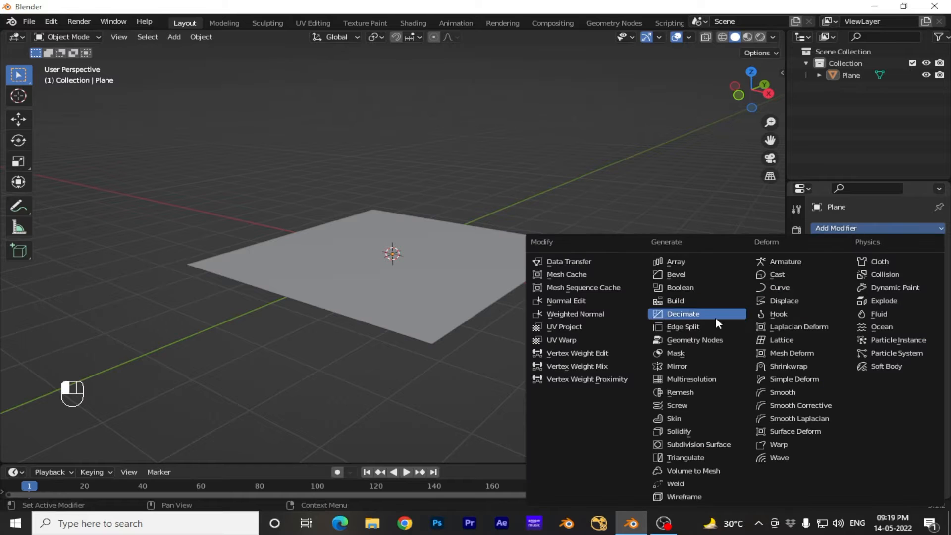
left_click(691, 432)
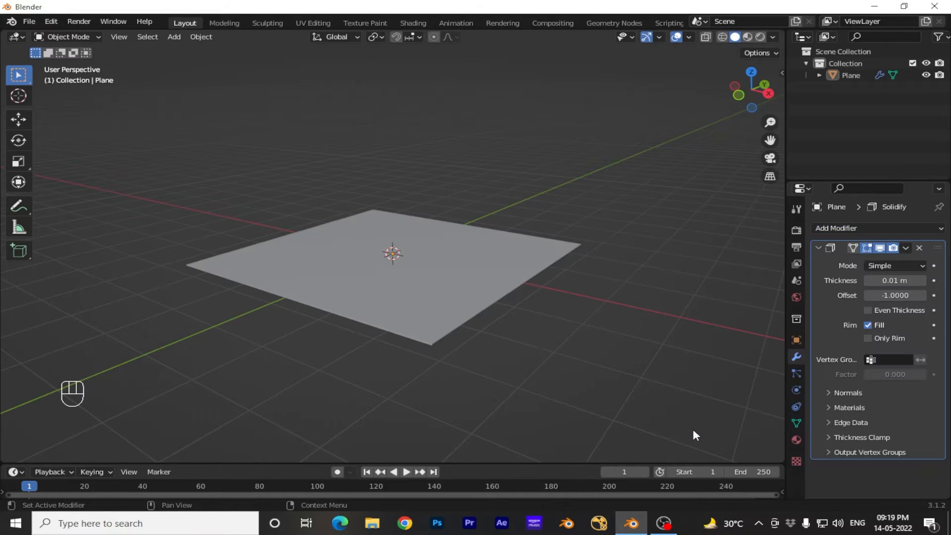
middle_click_drag(516, 383, 539, 330)
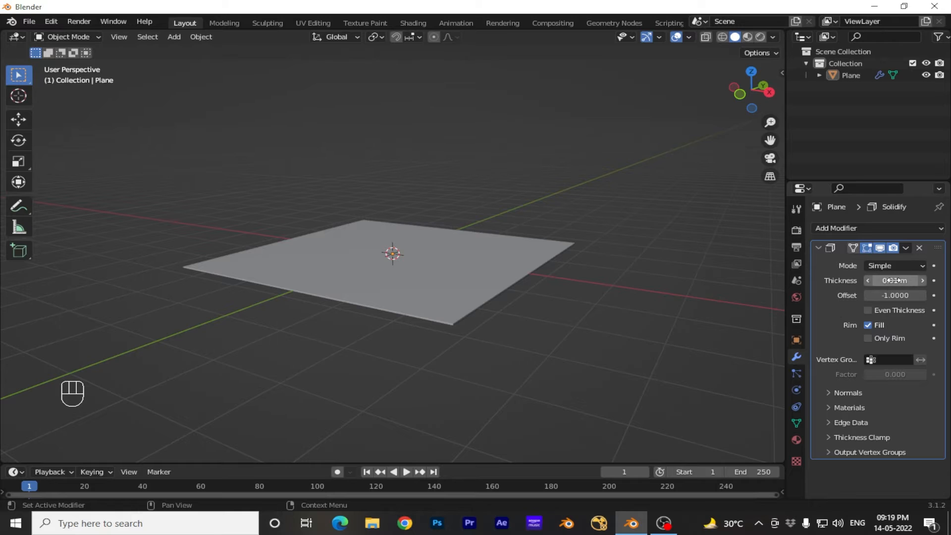
left_click_drag(892, 280, 905, 280)
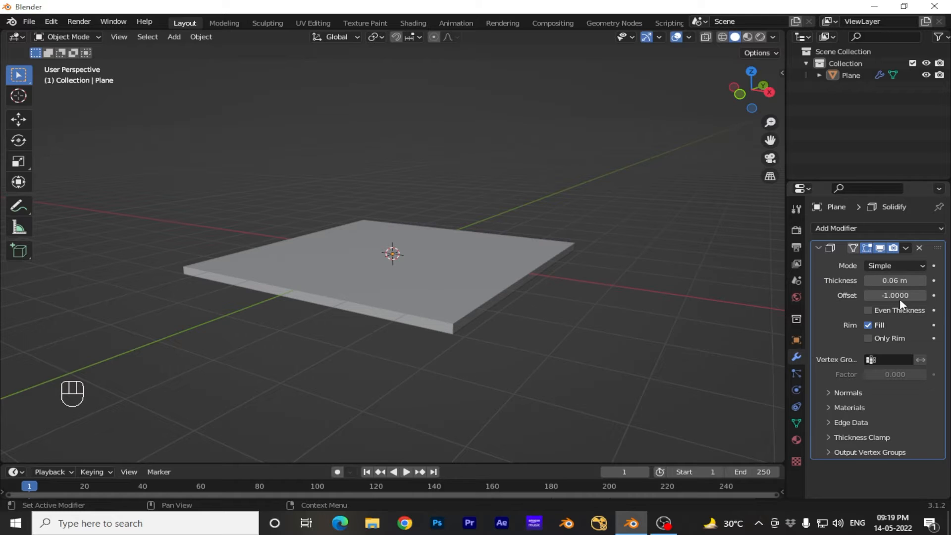
- Try the Solidify modifier's Complex mode and switch it back to Simple
left_click(905, 266)
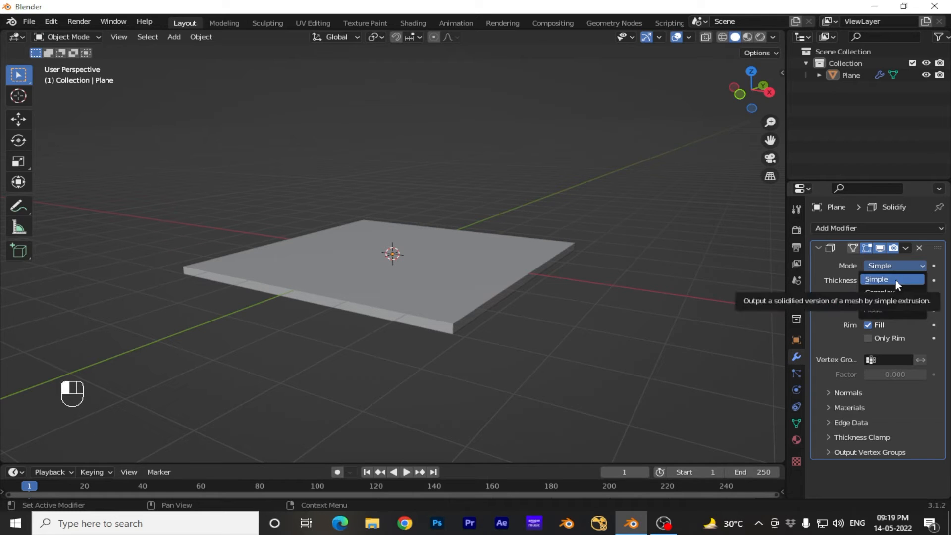
left_click(898, 294)
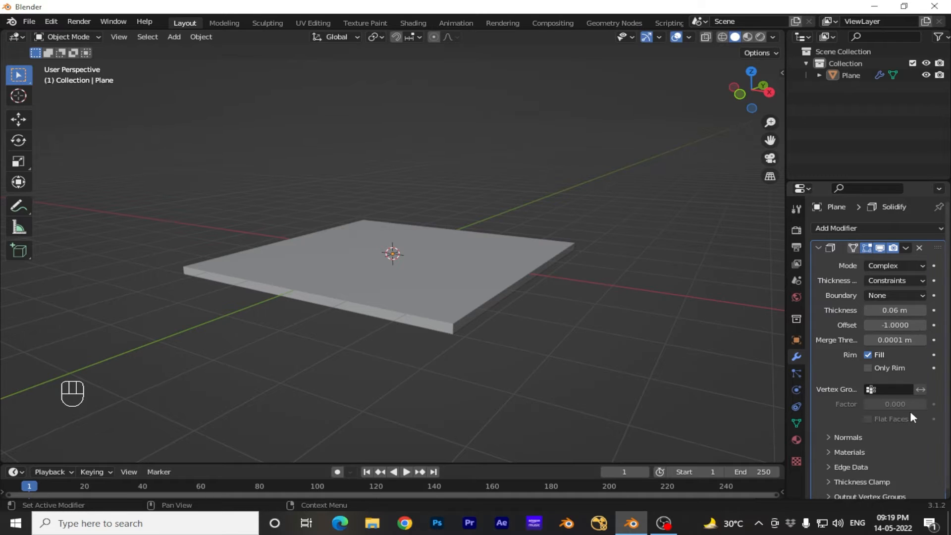
left_click(898, 266)
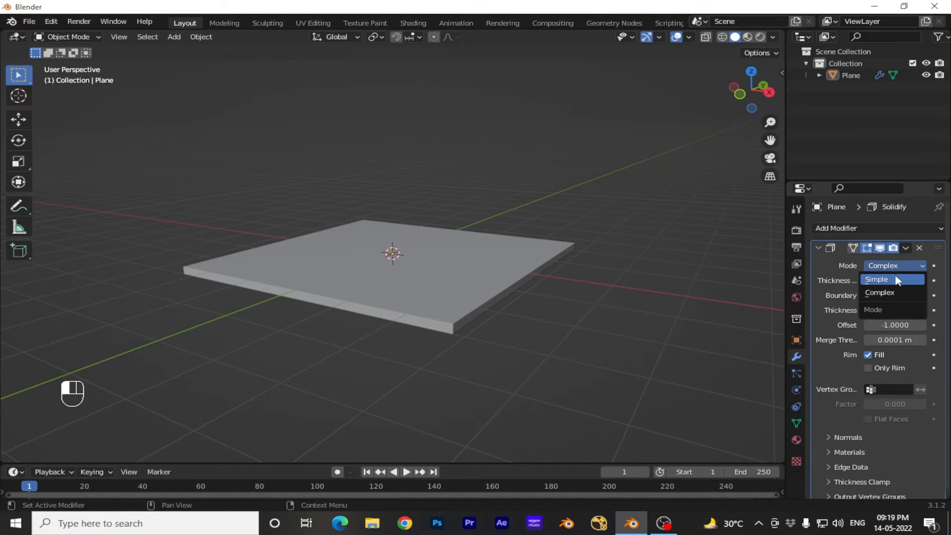
left_click(897, 277)
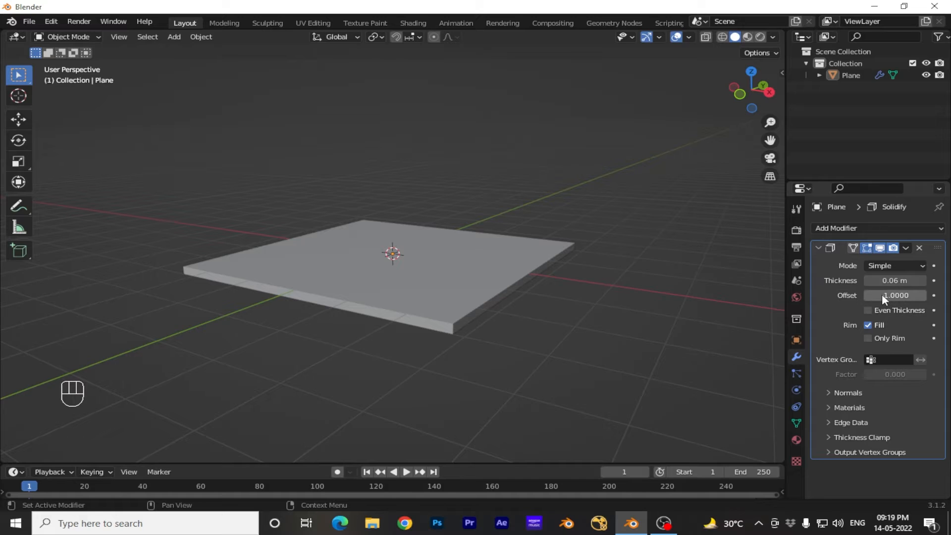
- Set the Solidify offset to about -0.299 and try Even Thickness on the slab, leaving it off
mouse_move(881, 293)
left_mouse_down()
mouse_move(906, 293)
mouse_move(865, 296)
mouse_move(895, 295)
mouse_move(885, 293)
left_mouse_up()
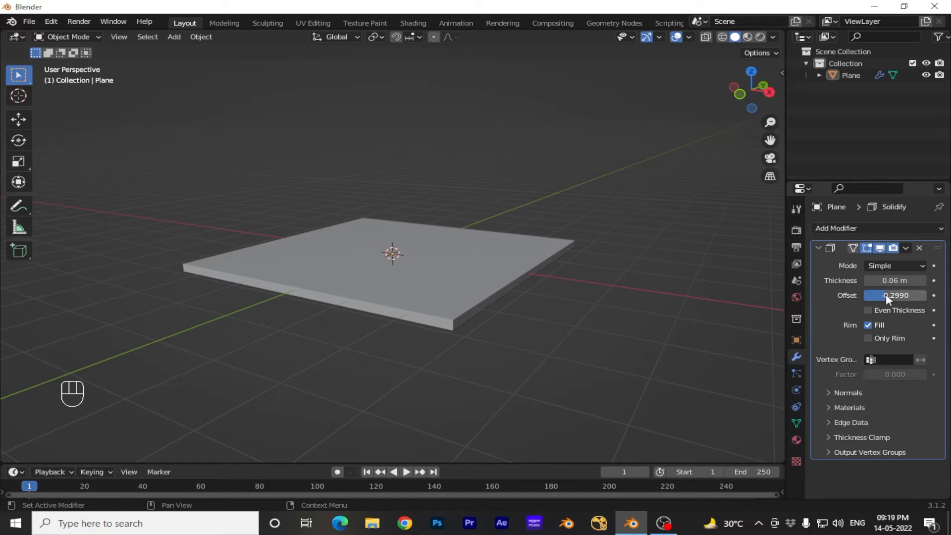
left_click(868, 313)
mouse_move(489, 352)
middle_mouse_down()
mouse_move(503, 307)
mouse_move(493, 345)
mouse_move(478, 351)
middle_mouse_up()
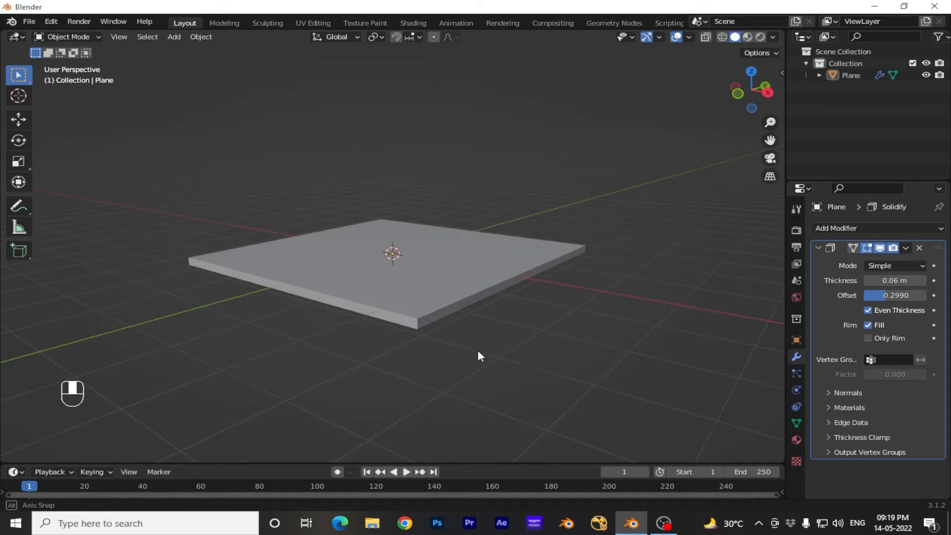
left_click(869, 311)
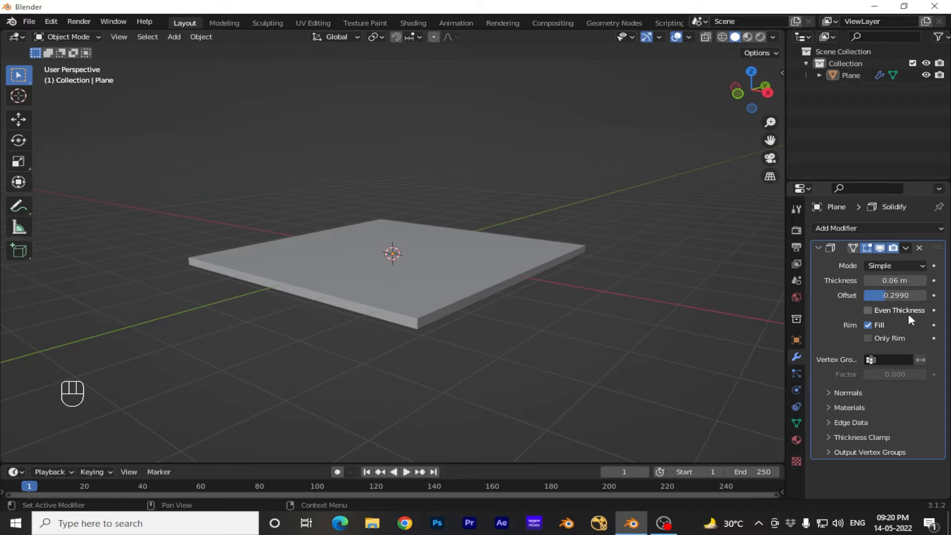
- Disable the Solidify rim fill to examine the open sides of the slab, and re-enable it
left_click(868, 325)
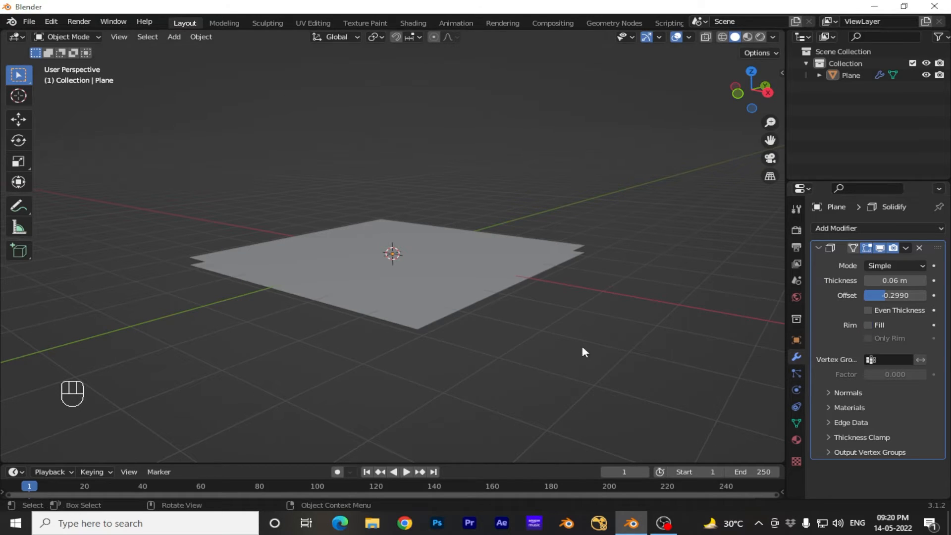
mouse_move(575, 349)
middle_mouse_down()
mouse_move(567, 324)
mouse_move(563, 333)
mouse_move(584, 335)
middle_mouse_up()
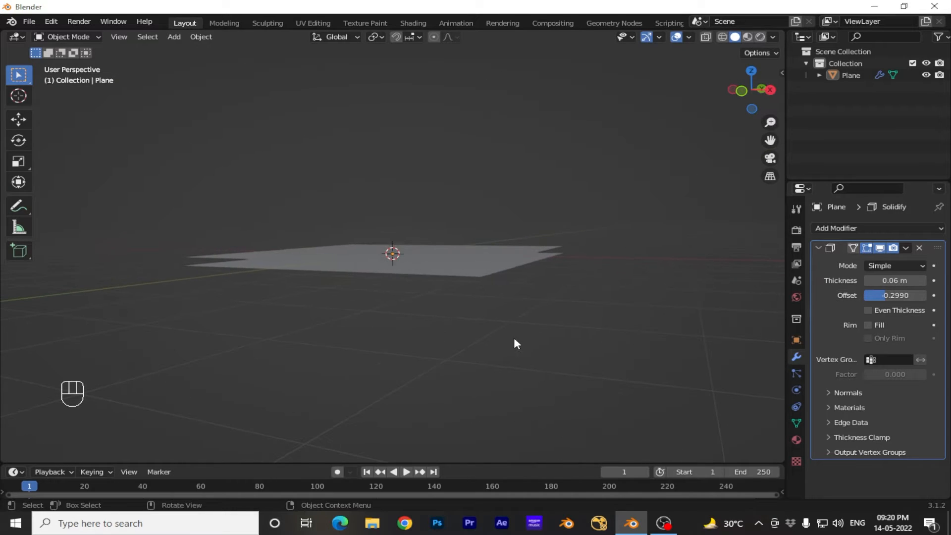
middle_click_drag(514, 342, 503, 324)
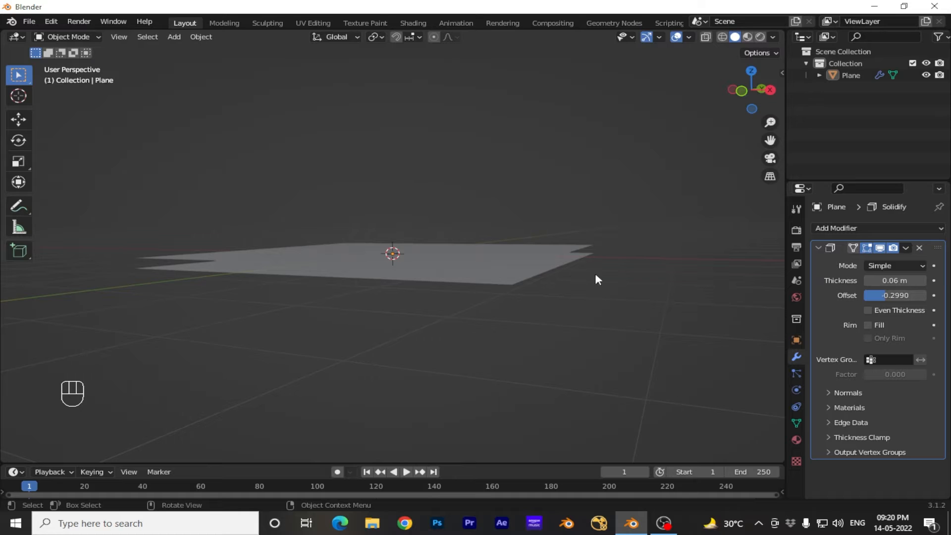
left_click(869, 325)
mouse_move(563, 323)
middle_mouse_down()
mouse_move(540, 342)
mouse_move(555, 329)
middle_mouse_up()
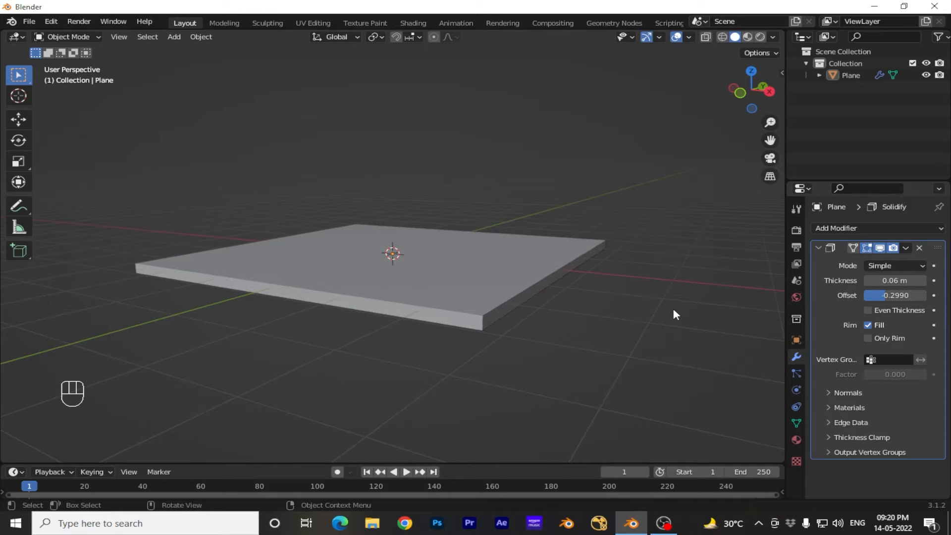
- Try the Only Rim option with rim fill off and on, ending with Fill enabled and Only Rim disabled
left_click(869, 338)
left_click(867, 325)
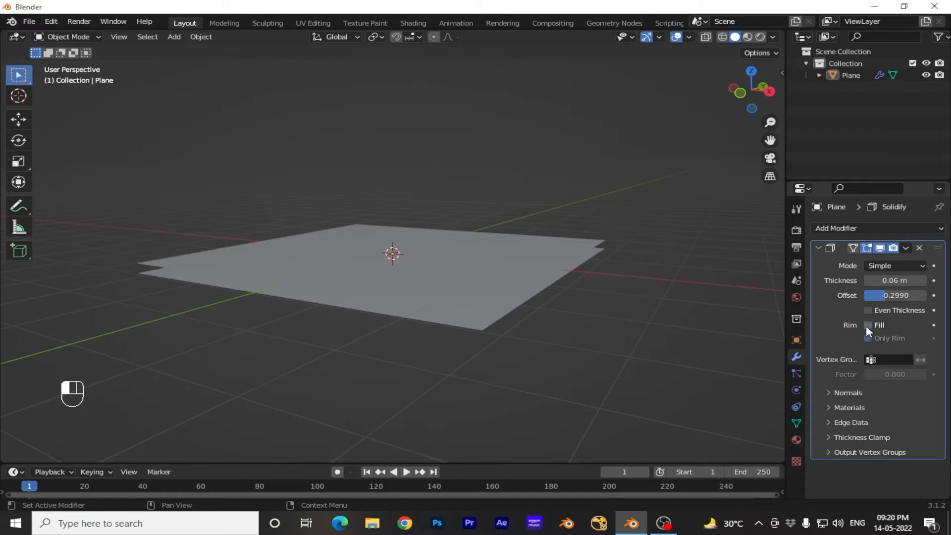
mouse_move(609, 325)
middle_mouse_down()
mouse_move(570, 331)
mouse_move(558, 299)
mouse_move(556, 329)
mouse_move(626, 317)
middle_mouse_up()
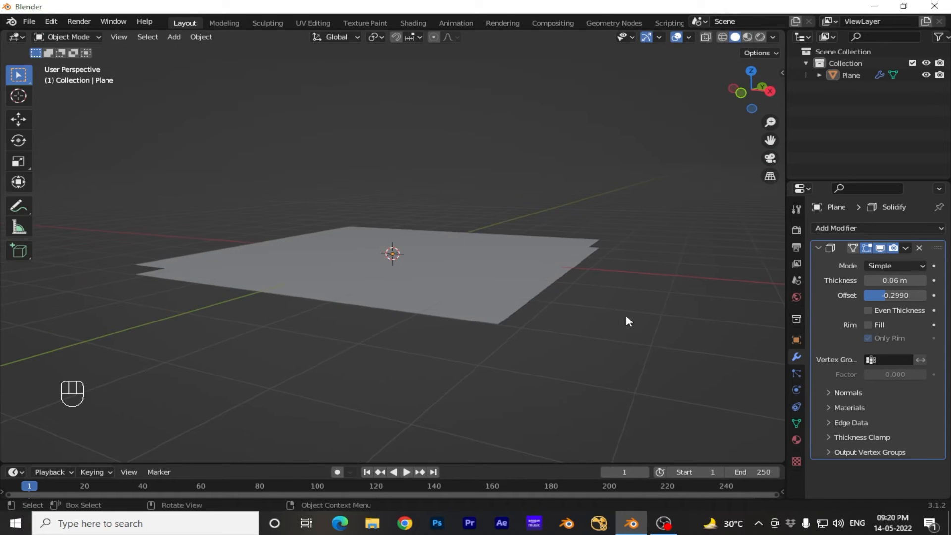
left_click(869, 325)
left_click(869, 338)
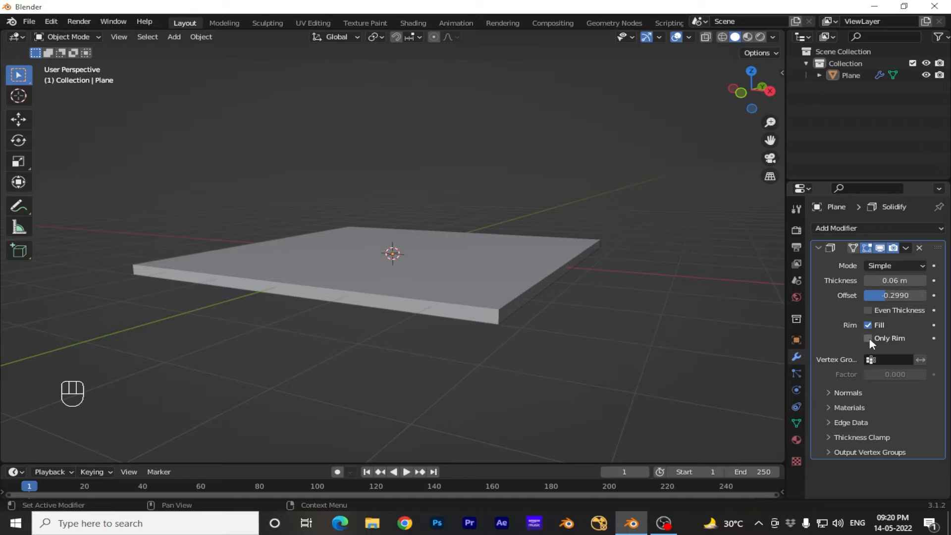
middle_click_drag(641, 331, 571, 333)
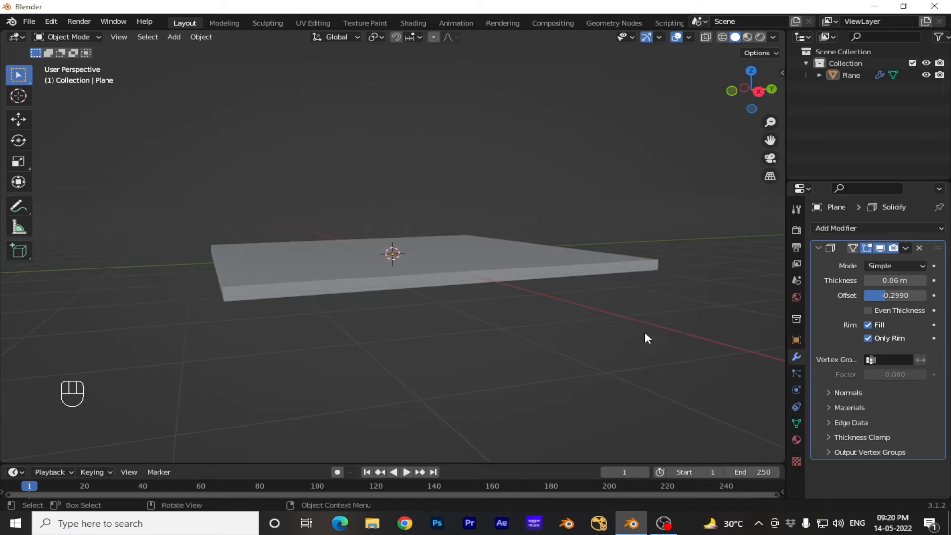
left_click(868, 339)
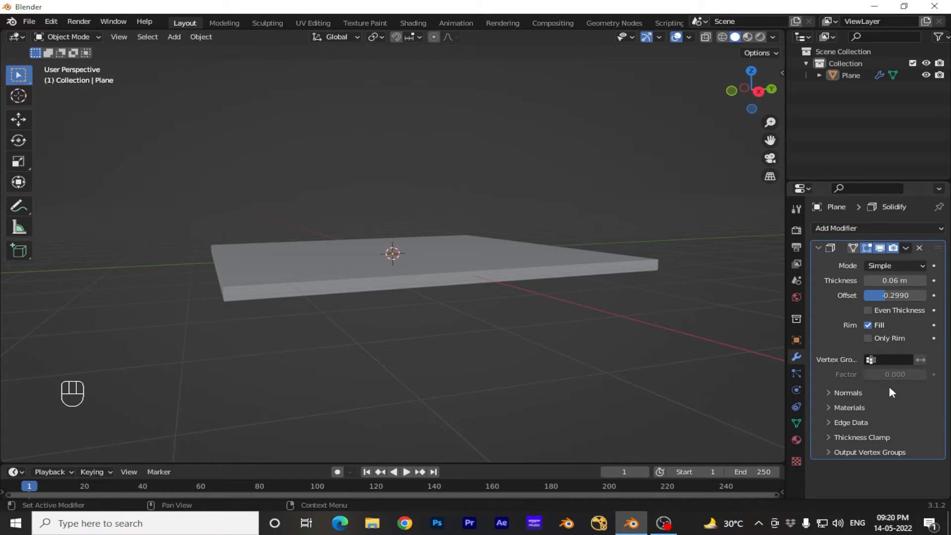
- Try the Flip option in the Solidify modifier's Normals settings and collapse that section
left_click(841, 393)
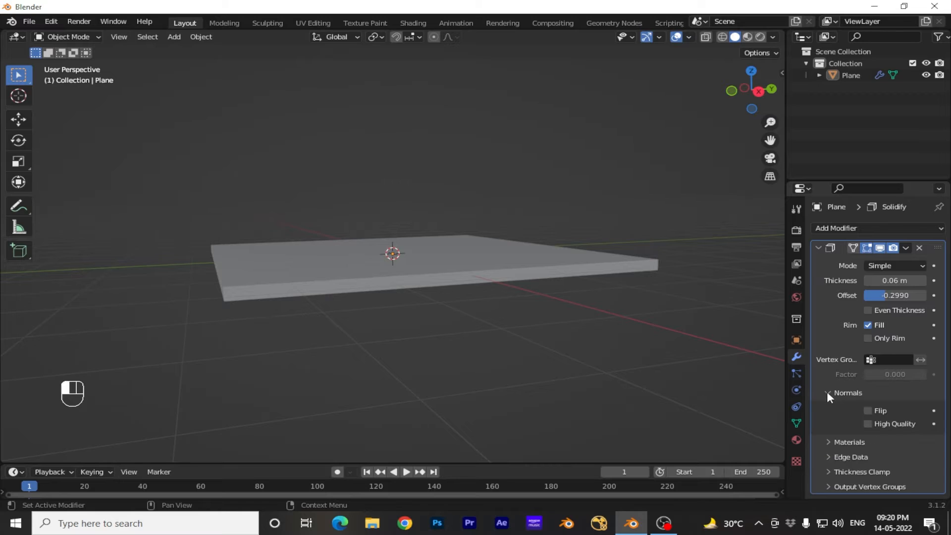
left_click(868, 411)
left_click(827, 392)
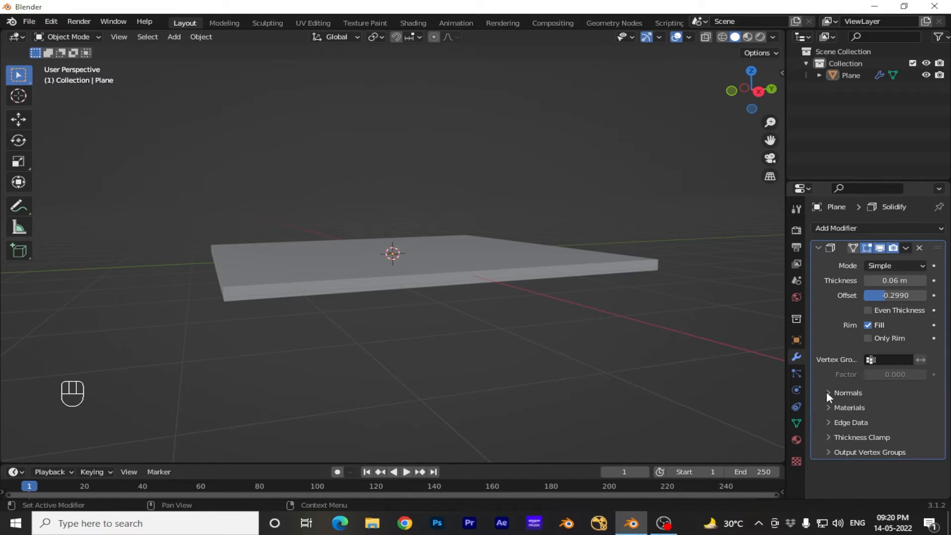
- Apply the Solidify modifier to the plane and keep the plane selected
middle_click_drag(653, 344, 490, 354)
middle_click_drag(612, 356, 559, 365)
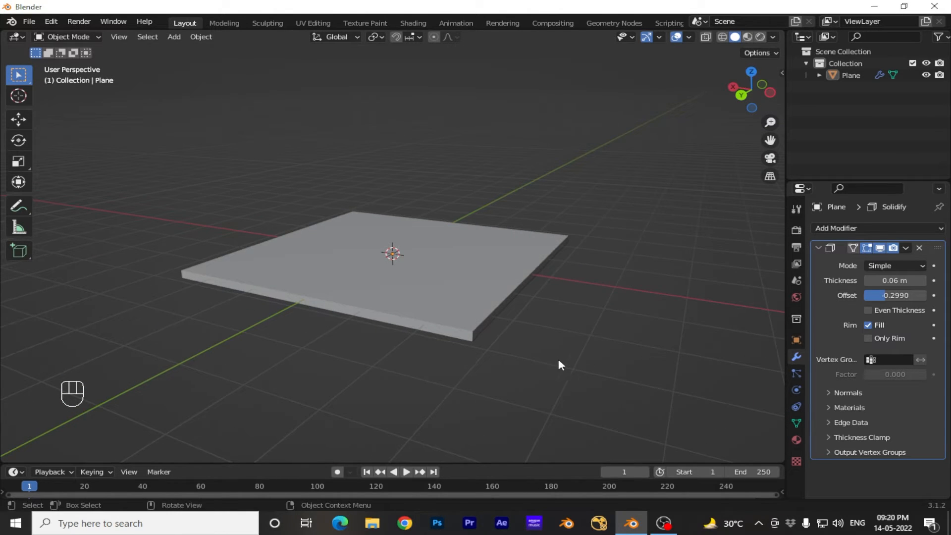
left_click(422, 289)
left_click(516, 329)
middle_click_drag(516, 330, 565, 346)
left_click(436, 317)
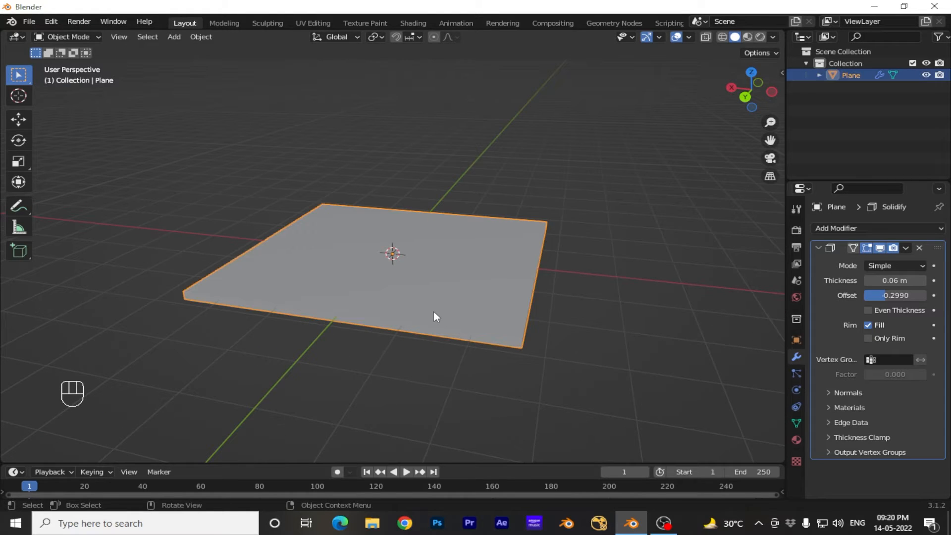
left_click(906, 248)
left_click(868, 262)
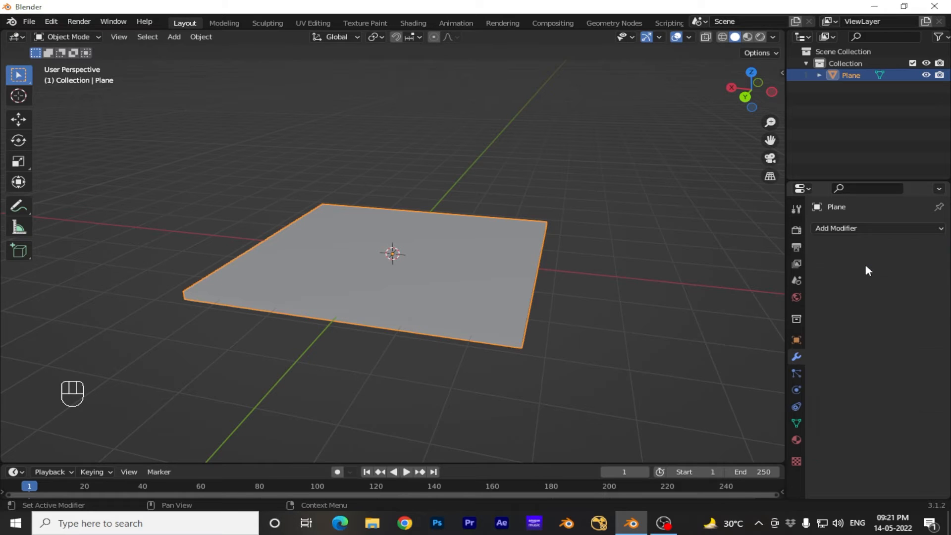
left_click(577, 319)
left_click(445, 303)
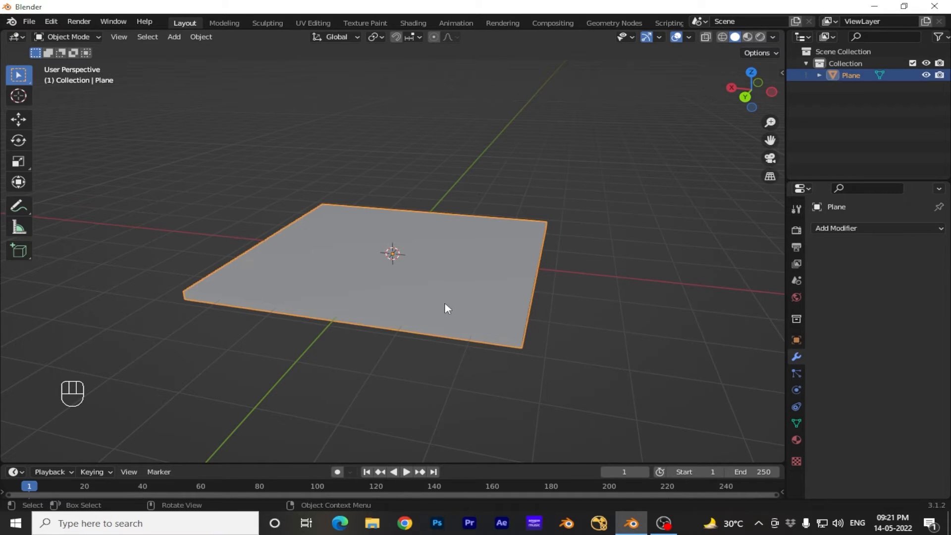
- Examine the applied slab's mesh from several angles in Edit Mode, and return to Object Mode
key("Tab")
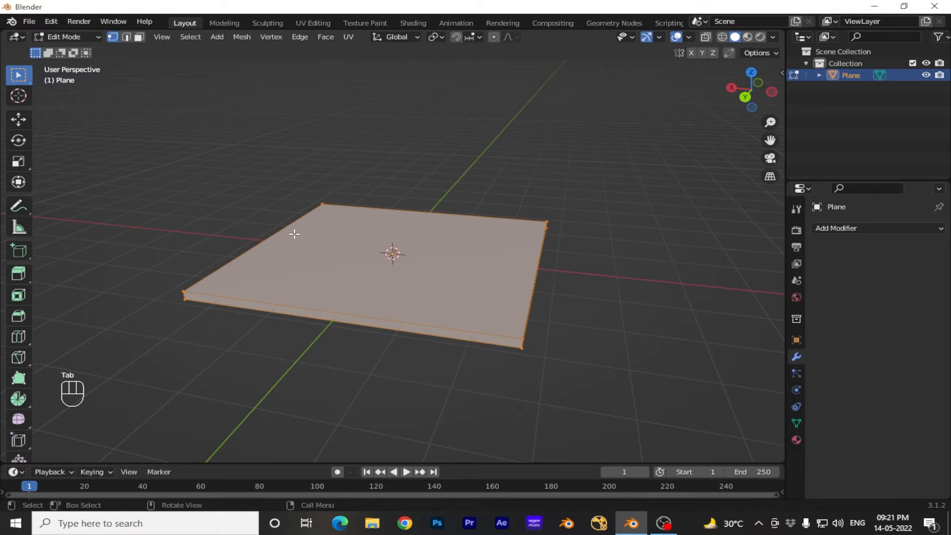
middle_click_drag(391, 395, 395, 364)
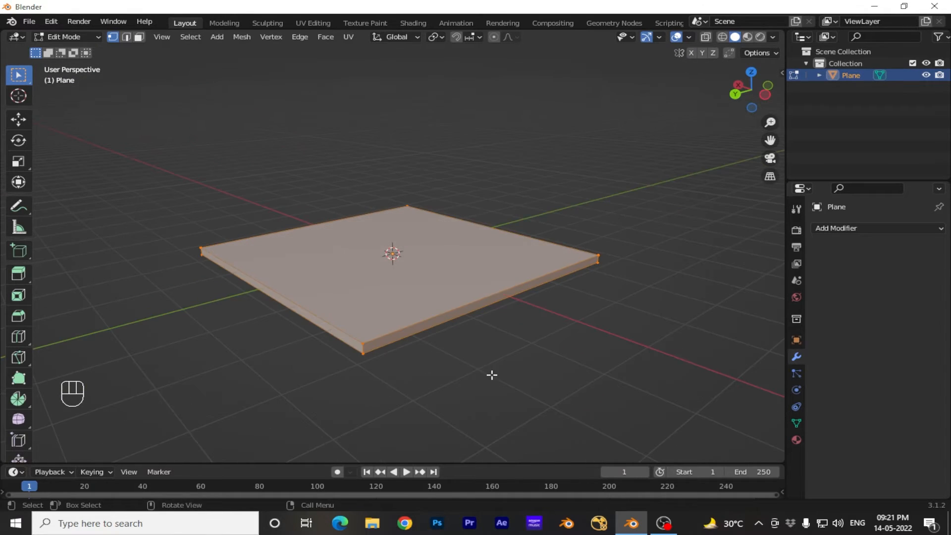
middle_click_drag(327, 395, 367, 395)
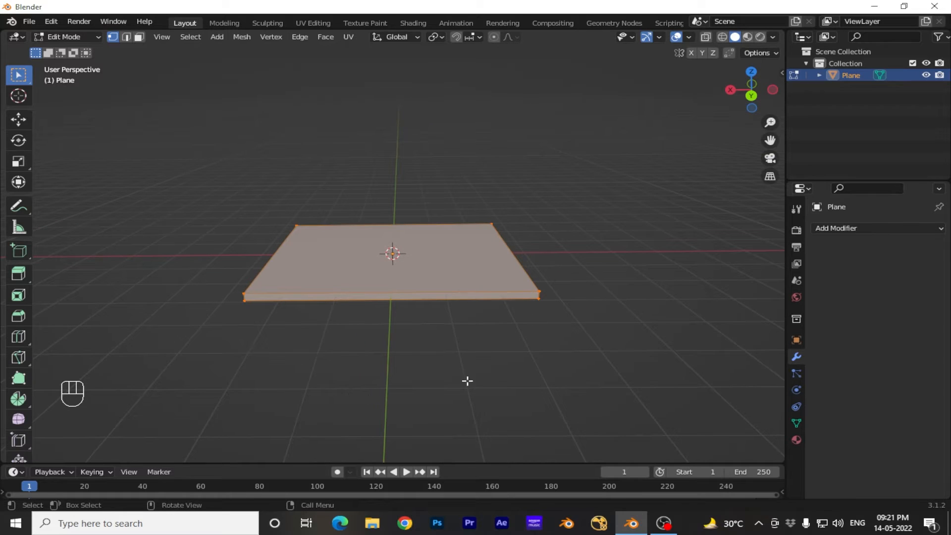
key("Tab")
- Scale the slab uniformly by a factor of about -0.57
left_click(454, 309)
left_click(447, 277)
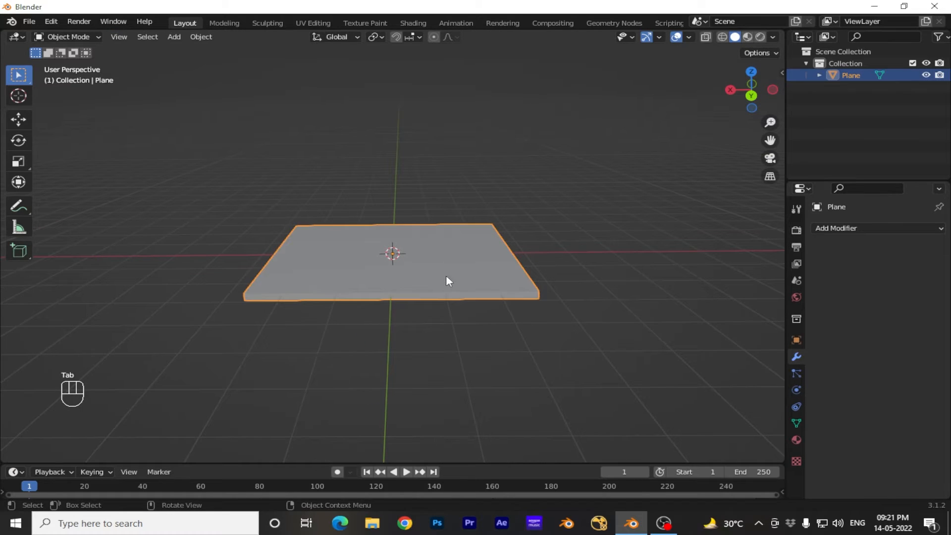
key("g")
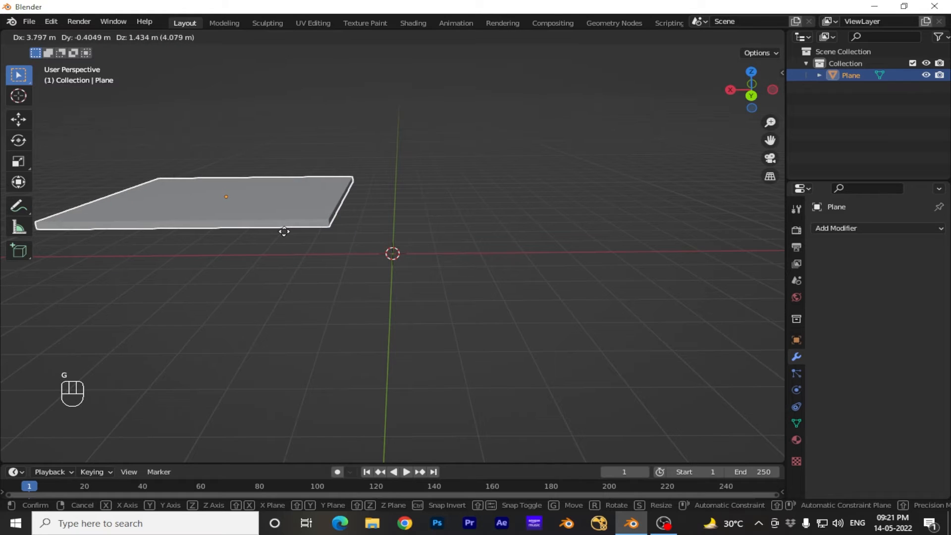
key("s")
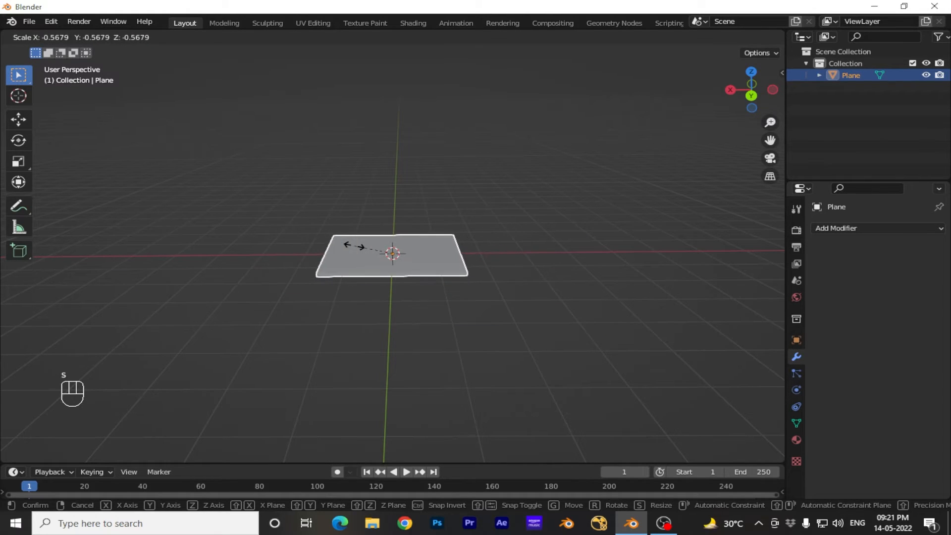
left_click(361, 254)
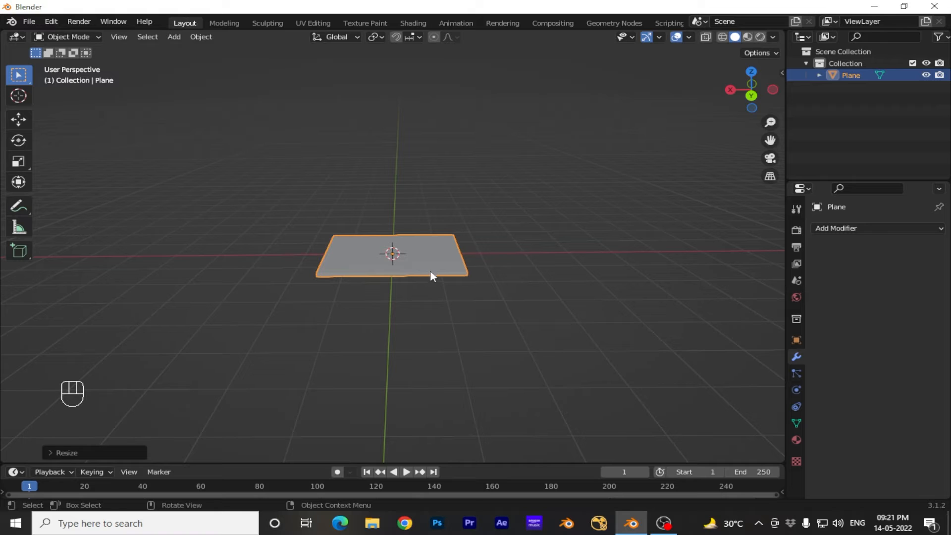
- Move the slab away from the world origin toward positive X and deselect it
key("g")
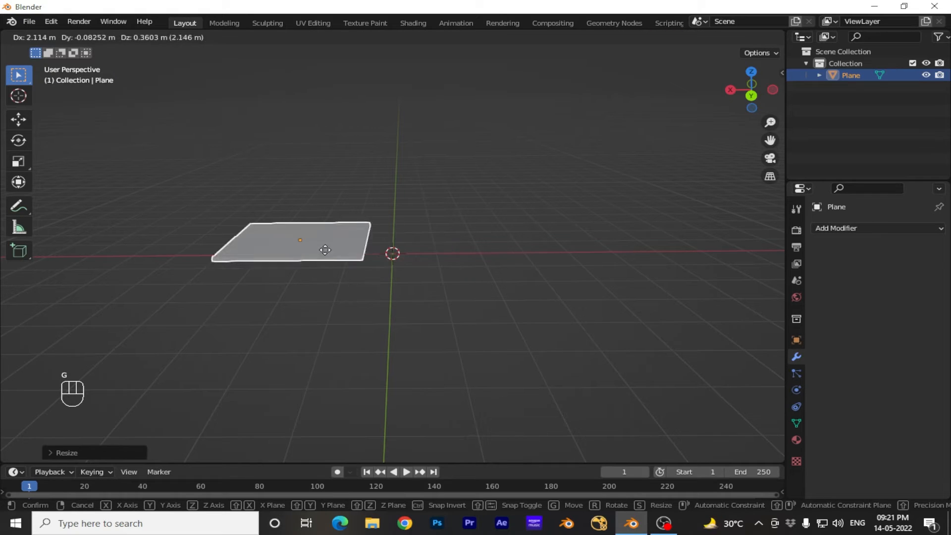
left_click(204, 261)
left_click(480, 369)
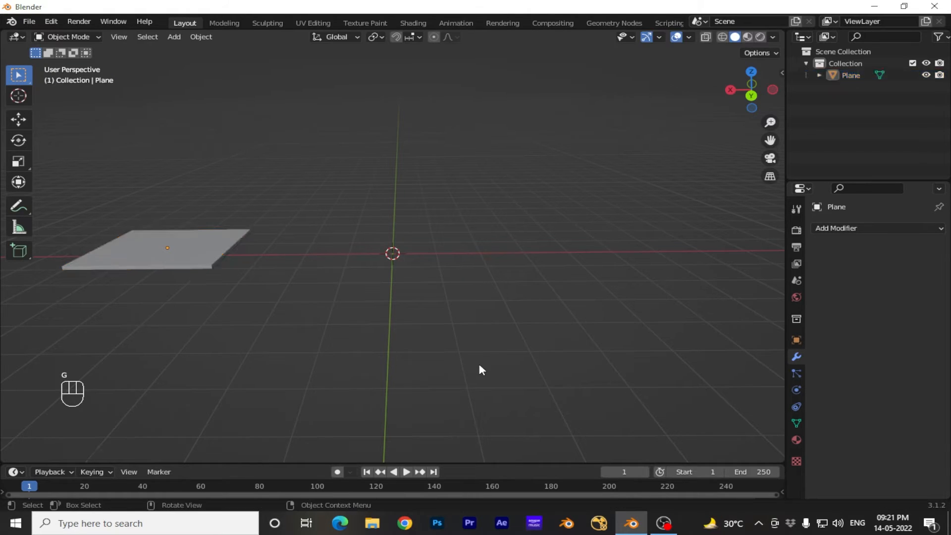
- Add a mesh cube at the world origin and leave it deselected
mouse_move(528, 331)
middle_mouse_down()
mouse_move(517, 352)
mouse_move(527, 326)
middle_mouse_up()
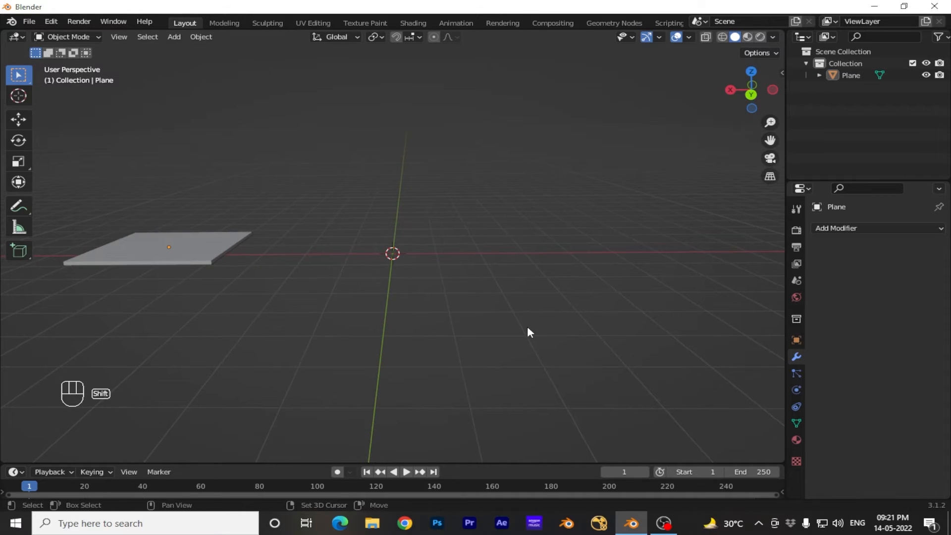
key("shift+a")
mouse_move(526, 267)
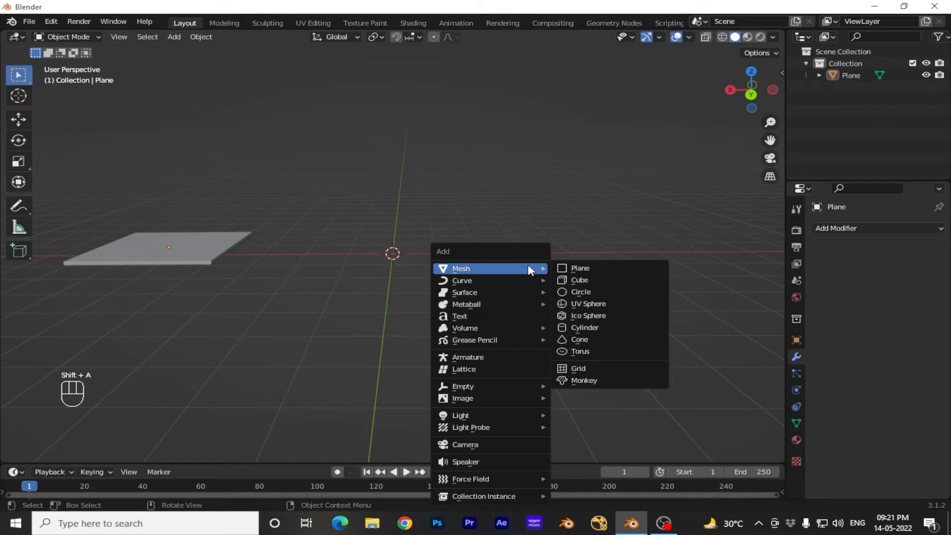
left_click(587, 278)
left_click(471, 342)
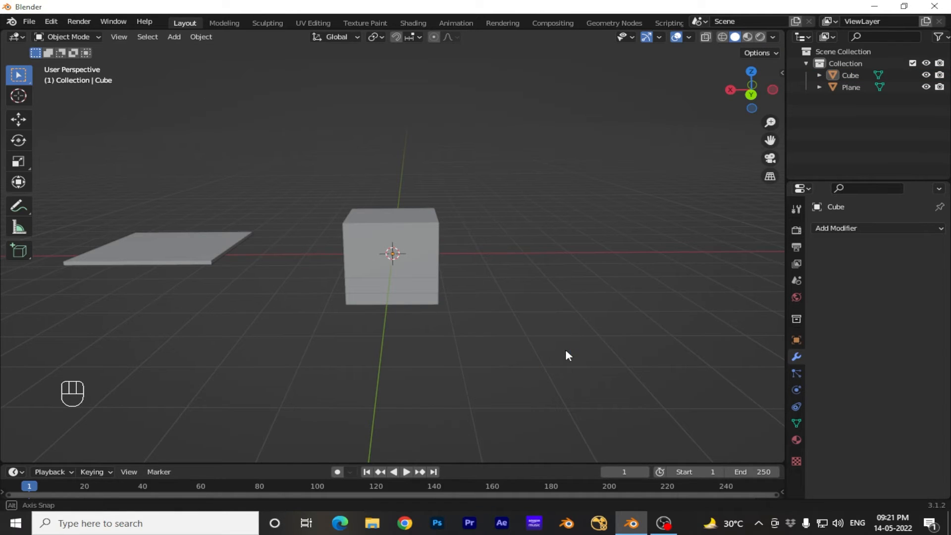
- Raise the cube along the global Z axis so that most of it sits above the grid floor
middle_click_drag(566, 350, 581, 367)
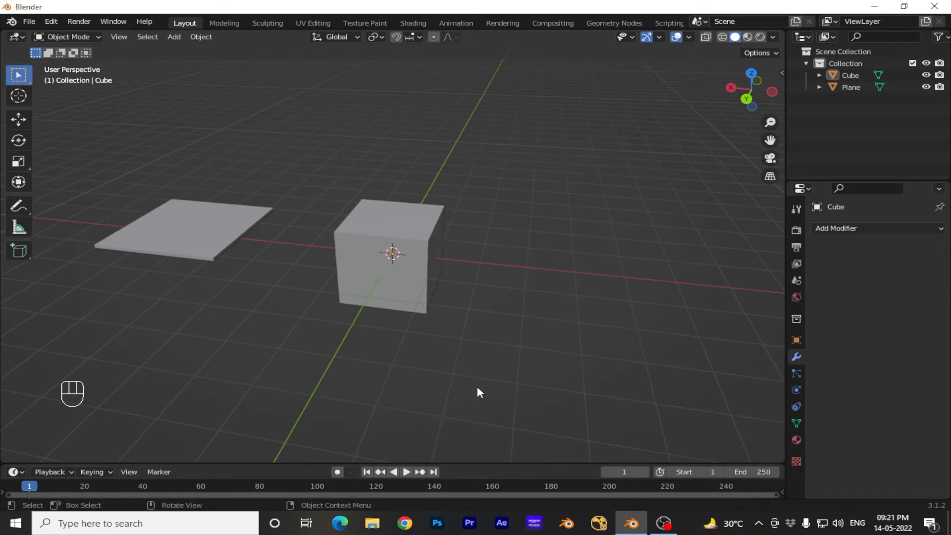
middle_click_drag(478, 392, 481, 342)
left_click(408, 288)
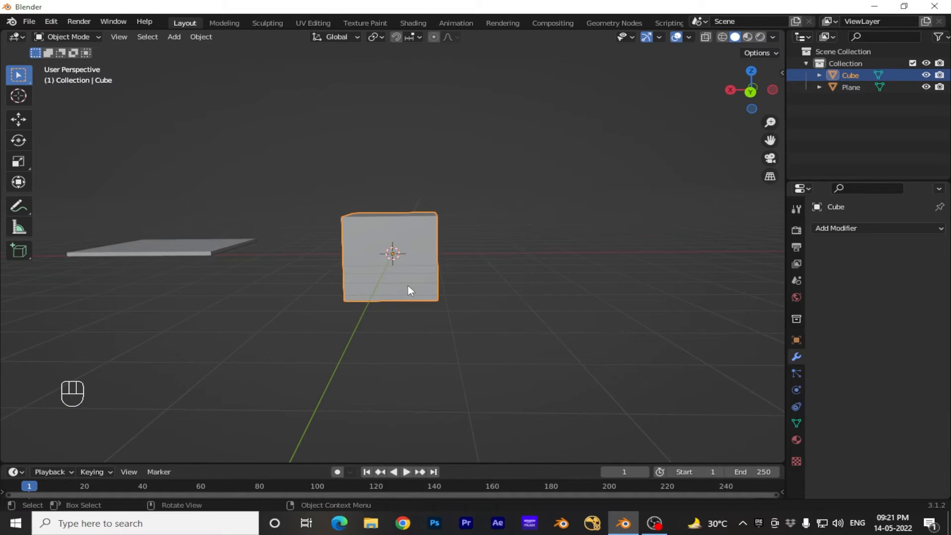
key("g")
key("z")
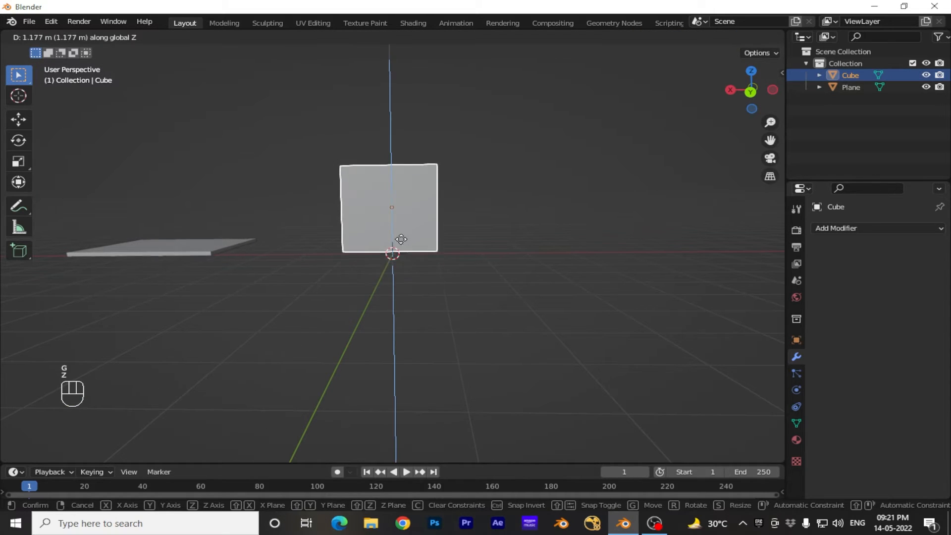
left_click(402, 254)
- Delete the cube's top face with the Only Faces option in Edit Mode's face selection
middle_click_drag(476, 344, 435, 390)
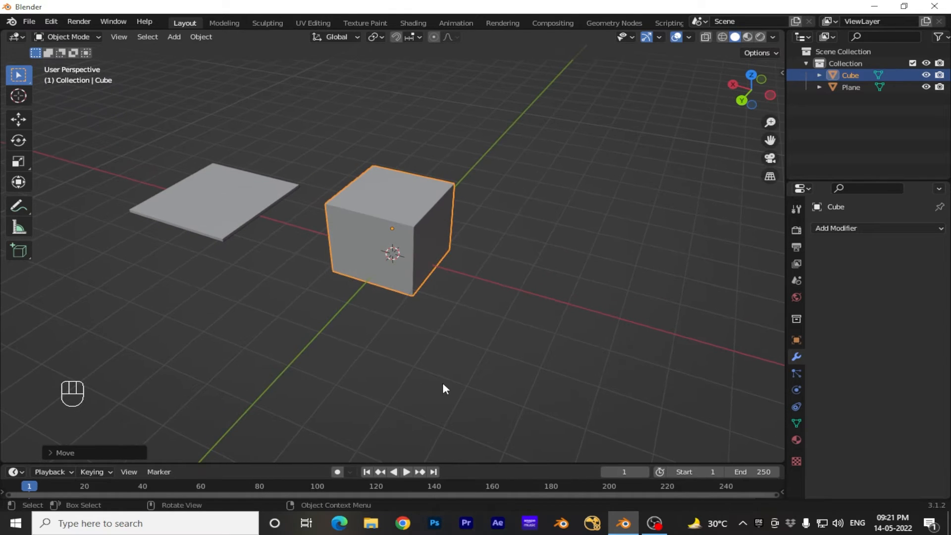
key("Tab")
middle_click_drag(471, 363, 476, 347)
key("3")
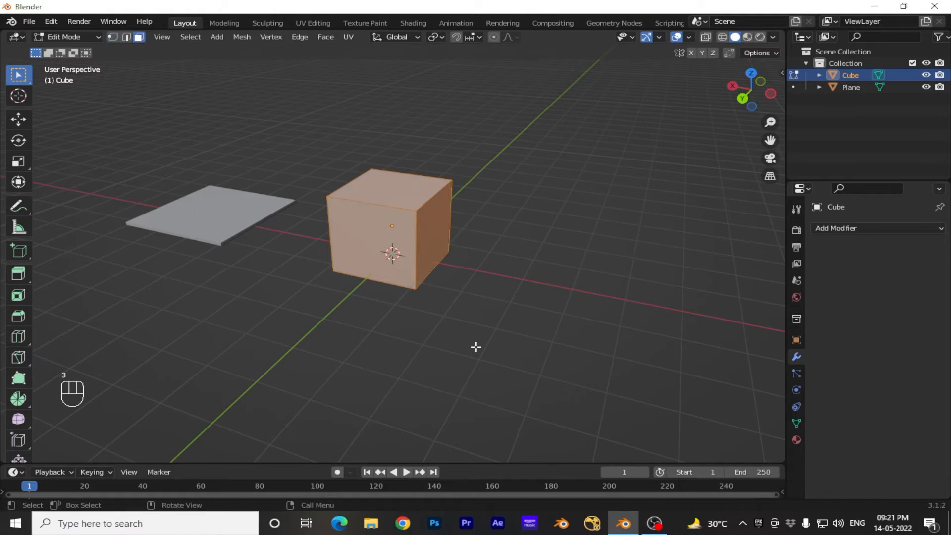
left_click(410, 200)
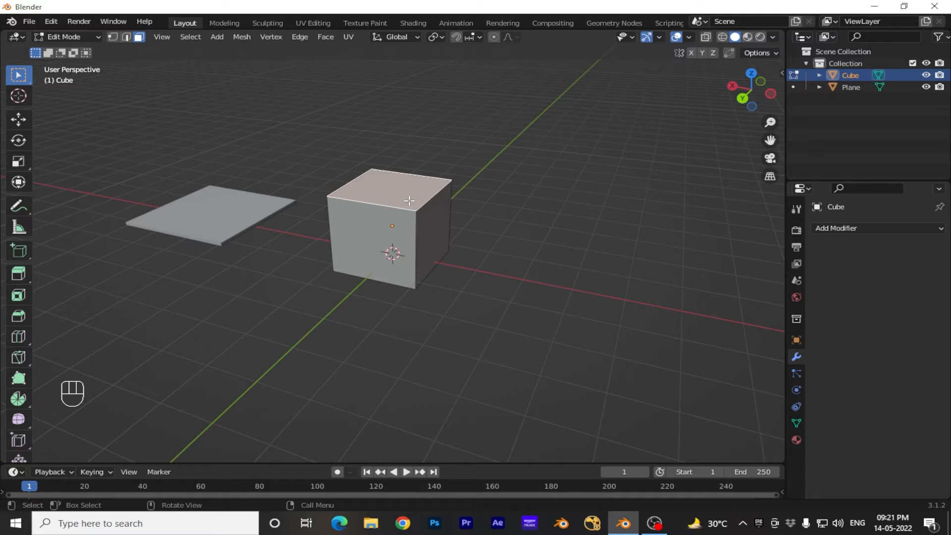
key("x")
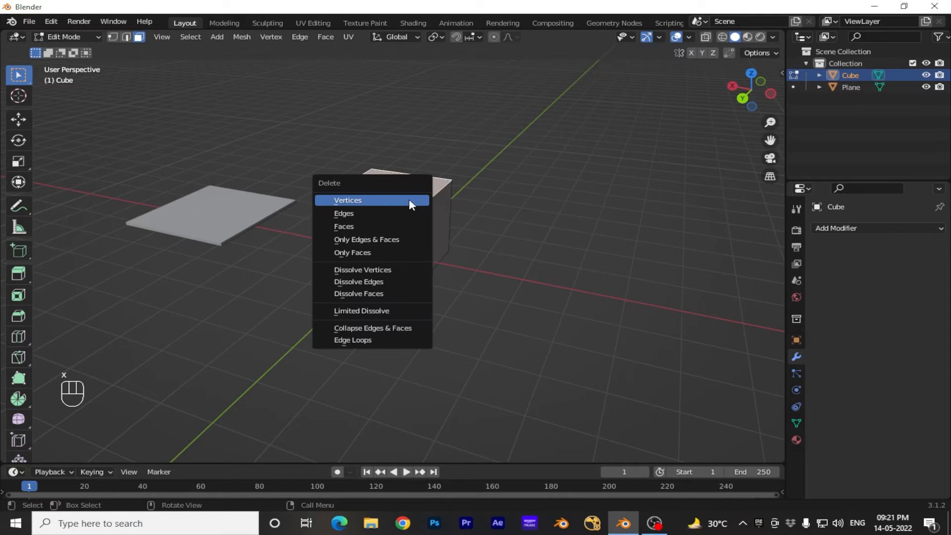
left_click(384, 250)
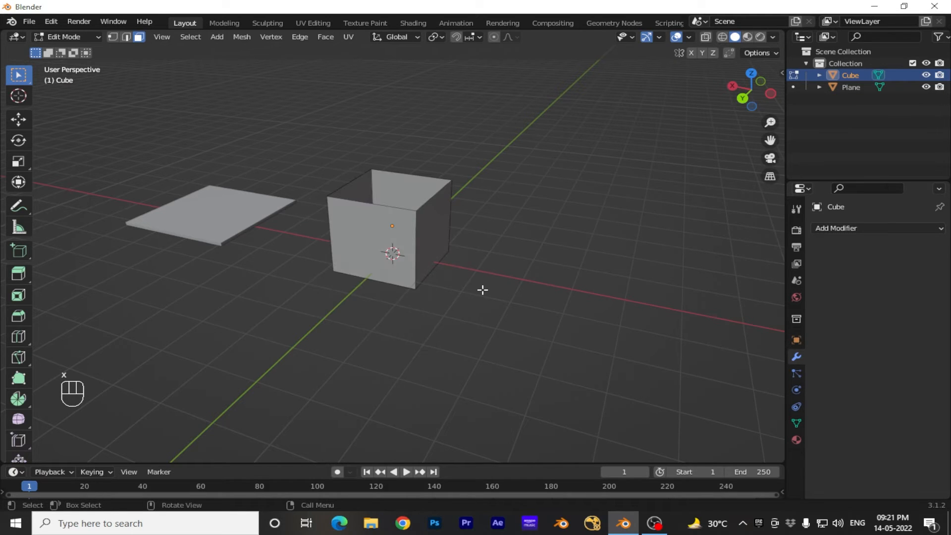
- Delete the cube's front face with the Only Faces option
middle_click_drag(480, 296, 548, 296)
left_click(391, 252)
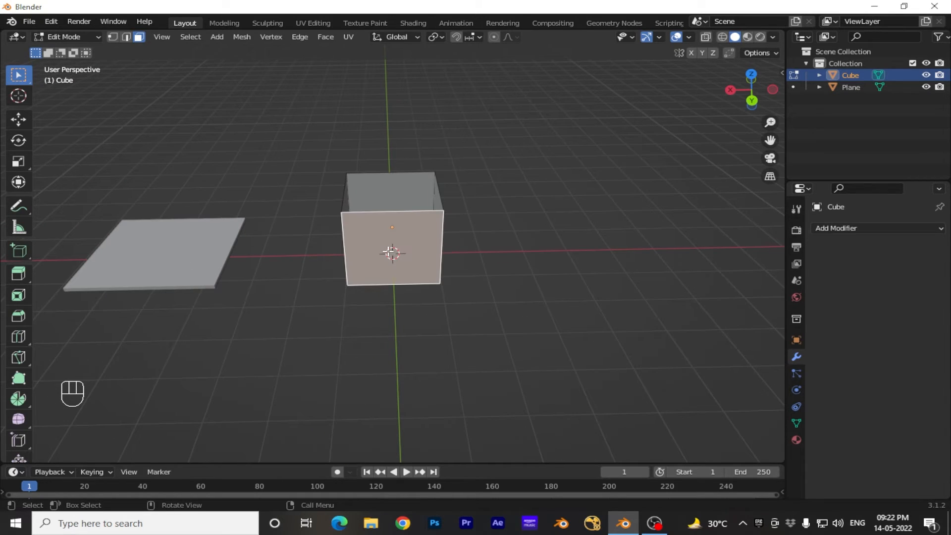
key("x")
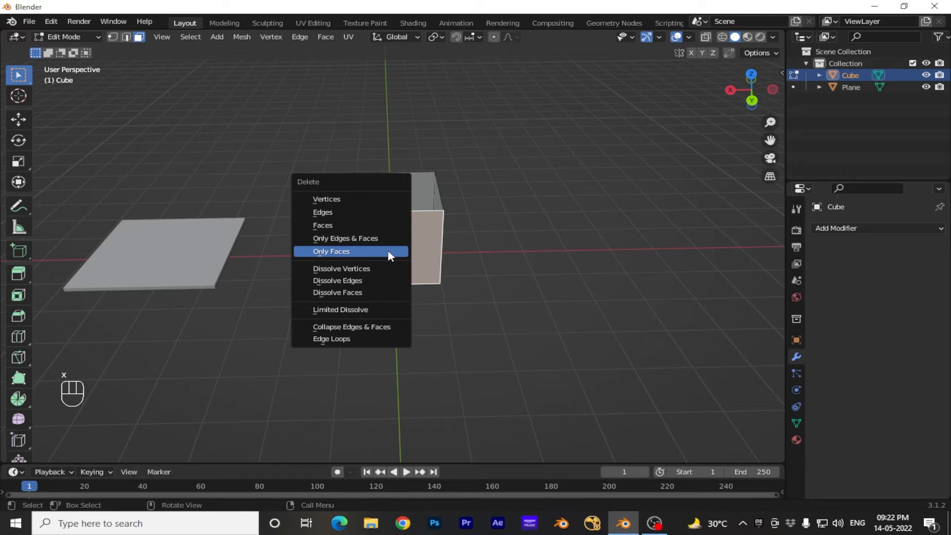
left_click(359, 252)
- Delete the cube's side wall facing away from the slab with the Only Faces option
middle_click_drag(476, 316, 503, 306)
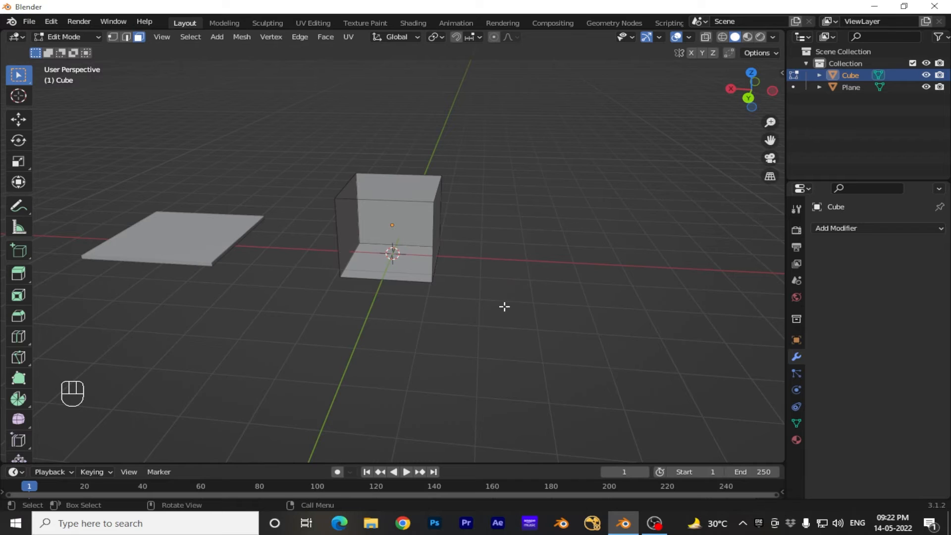
left_click(387, 201)
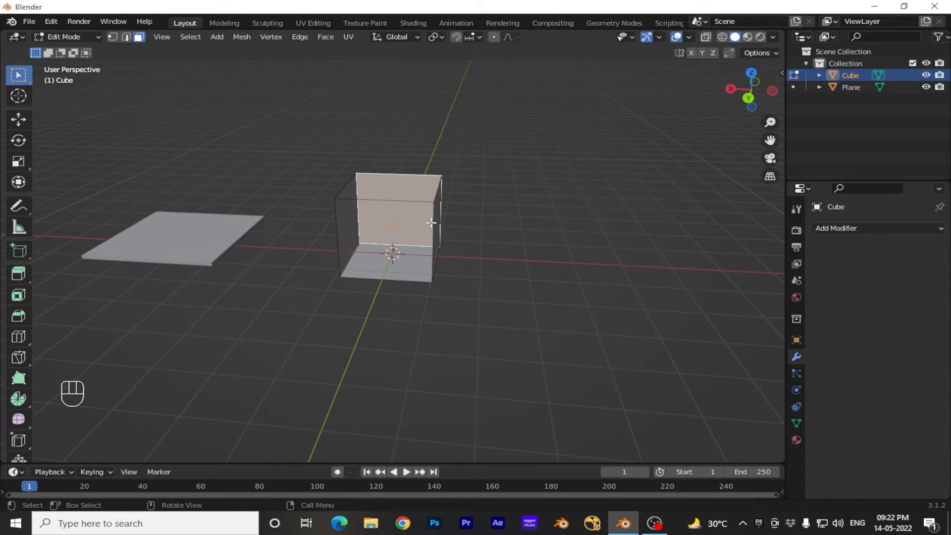
left_click(346, 222)
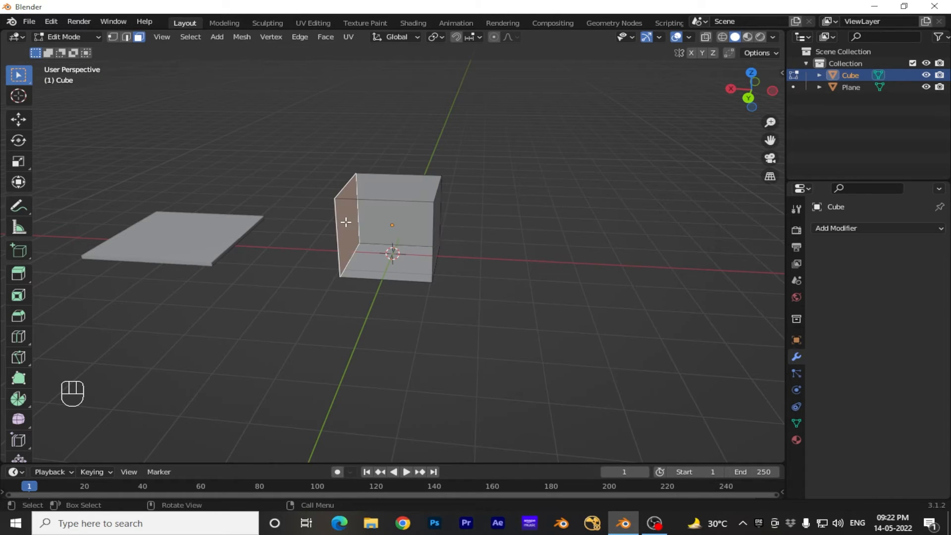
left_click(434, 221)
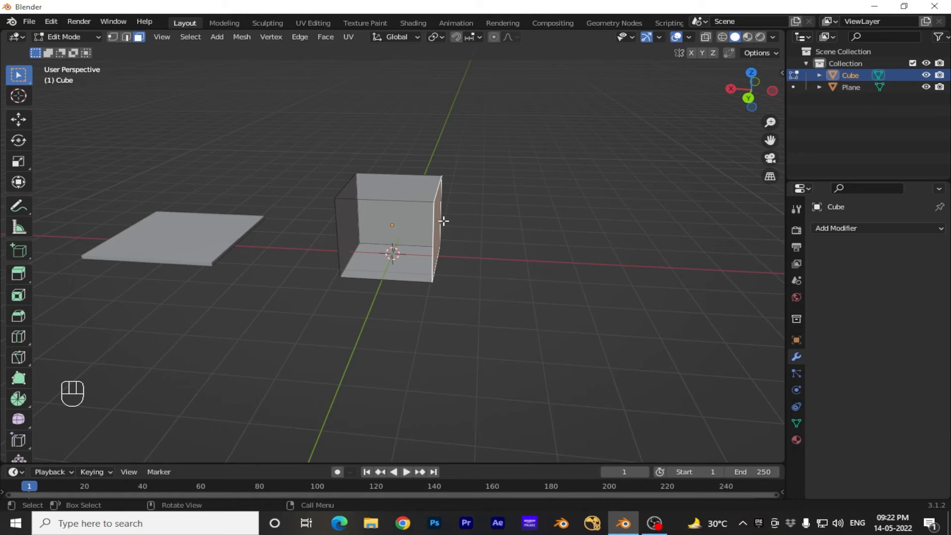
key("x")
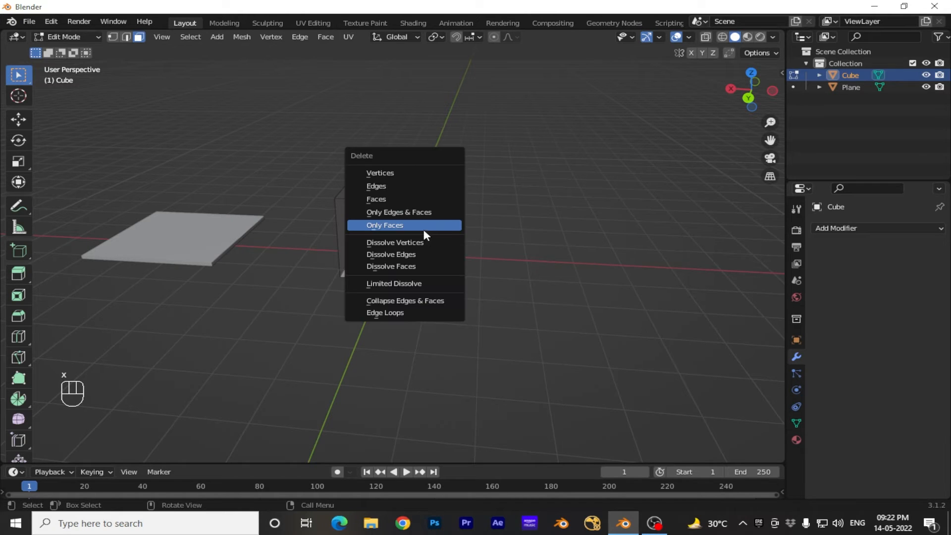
left_click(442, 224)
- Examine the opened cube's remaining walls and floor by selecting its faces individually
middle_click_drag(448, 304, 383, 297)
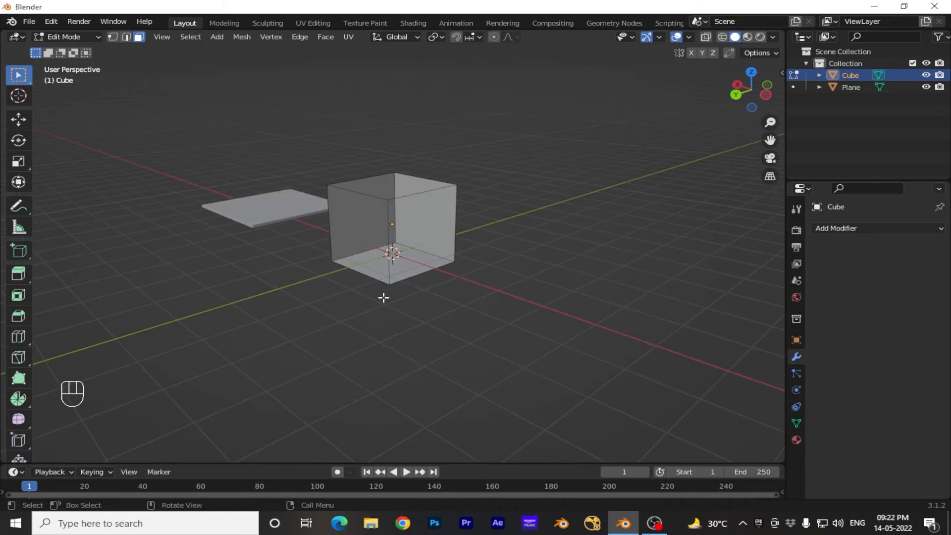
left_click(387, 200)
left_click(440, 225)
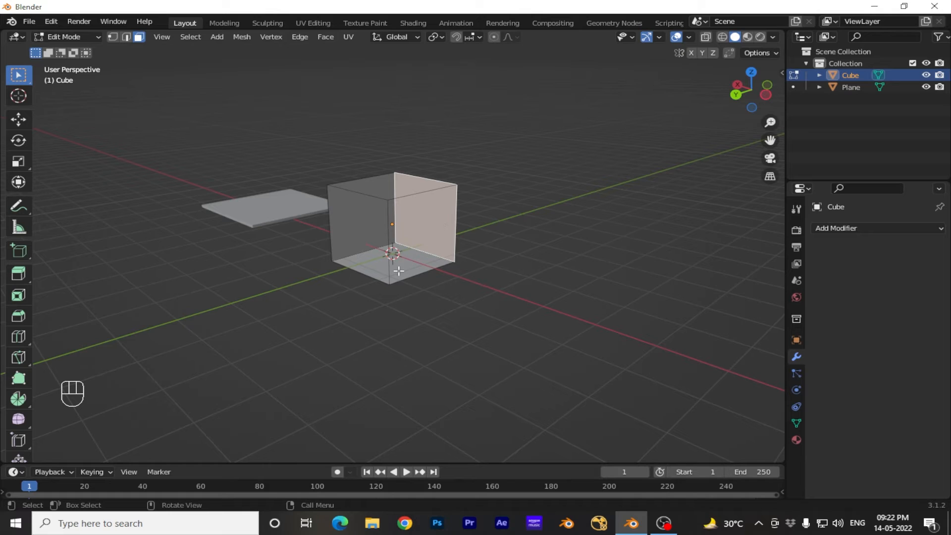
left_click(379, 272)
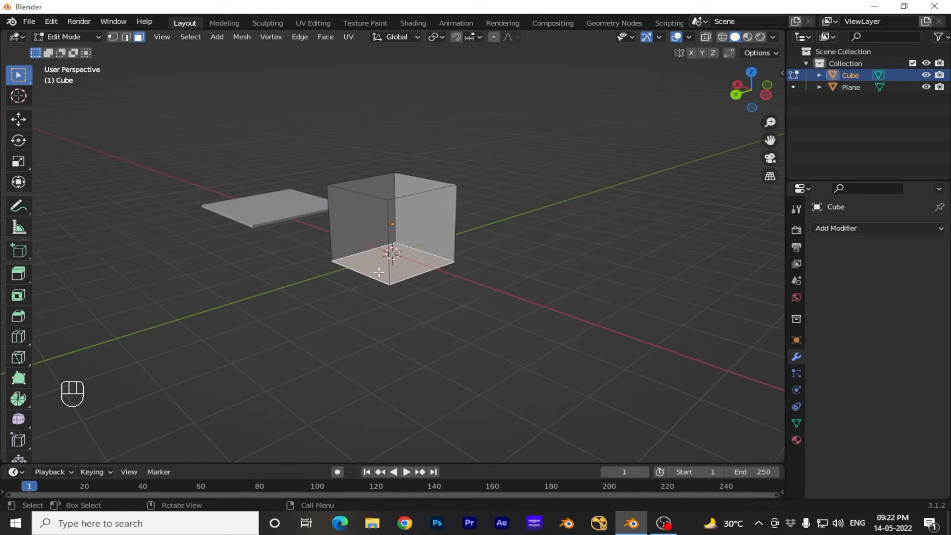
left_click(409, 194)
- Delete the three leftover edges around the cube's open sides, using edge selection and the Edges delete option
key("2")
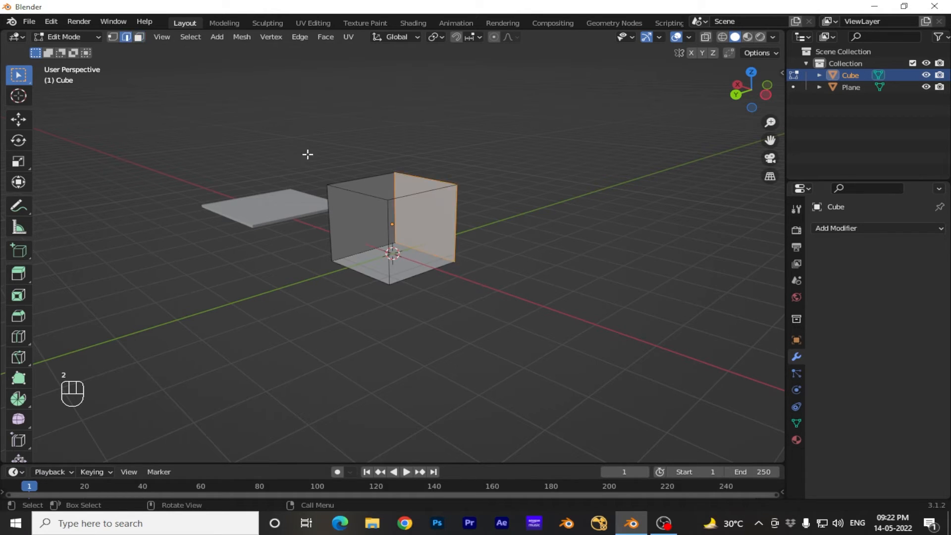
left_click(413, 195)
key("x")
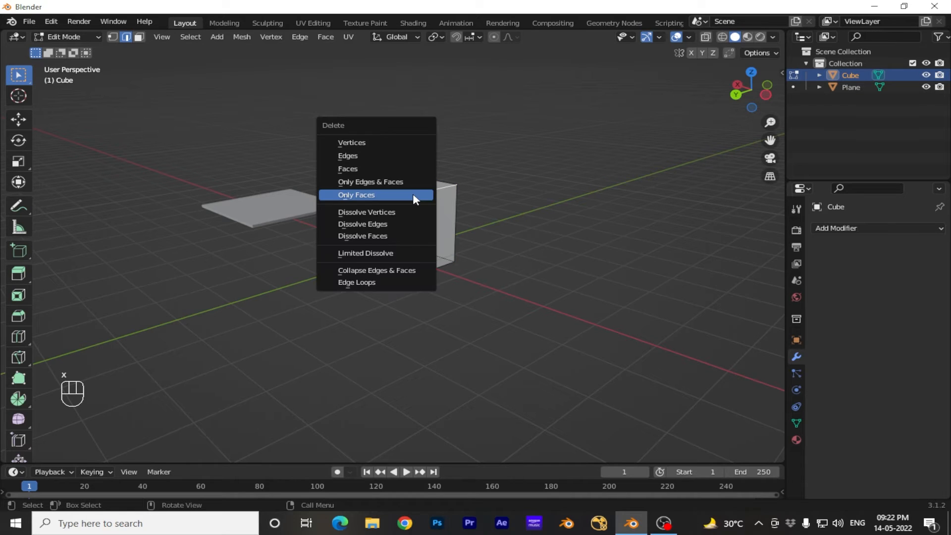
left_click(396, 156)
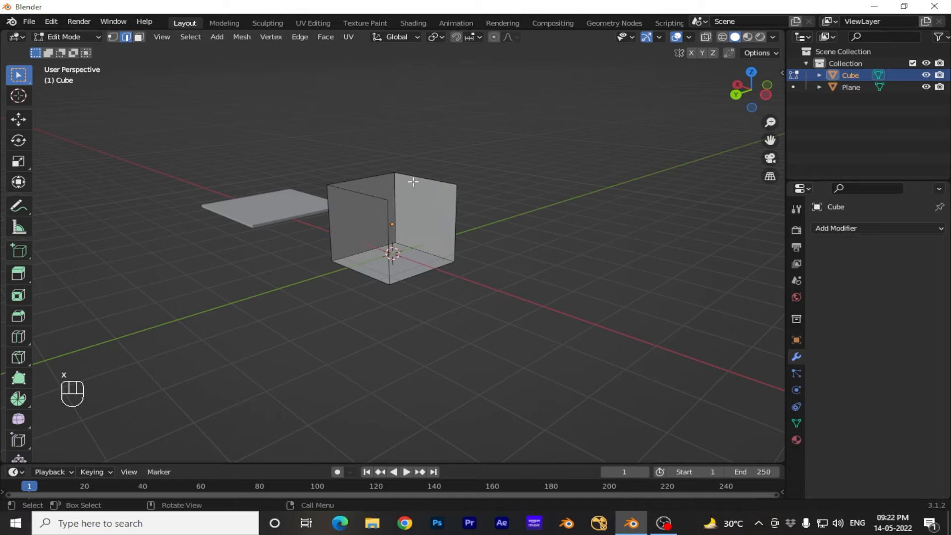
left_click(388, 208)
key("x")
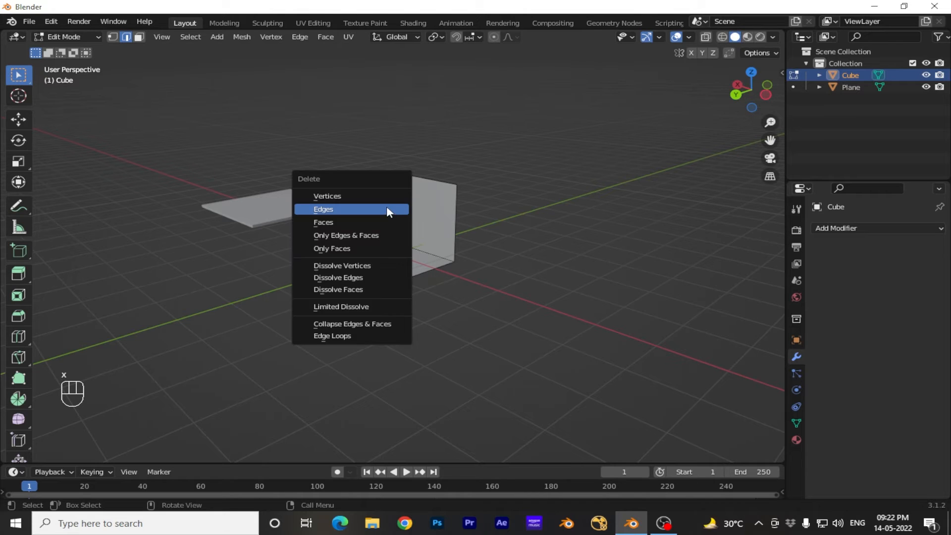
left_click(387, 206)
left_click(378, 197)
key("x")
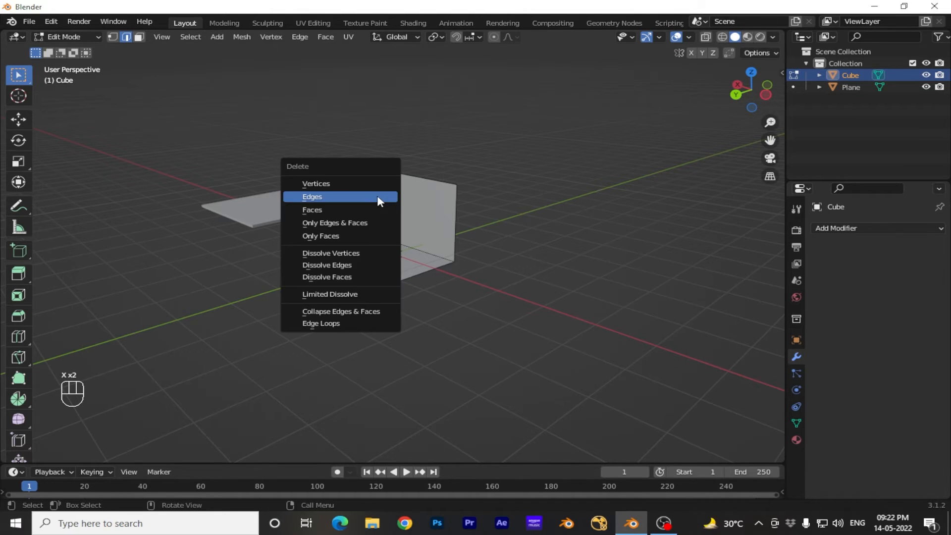
left_click(358, 199)
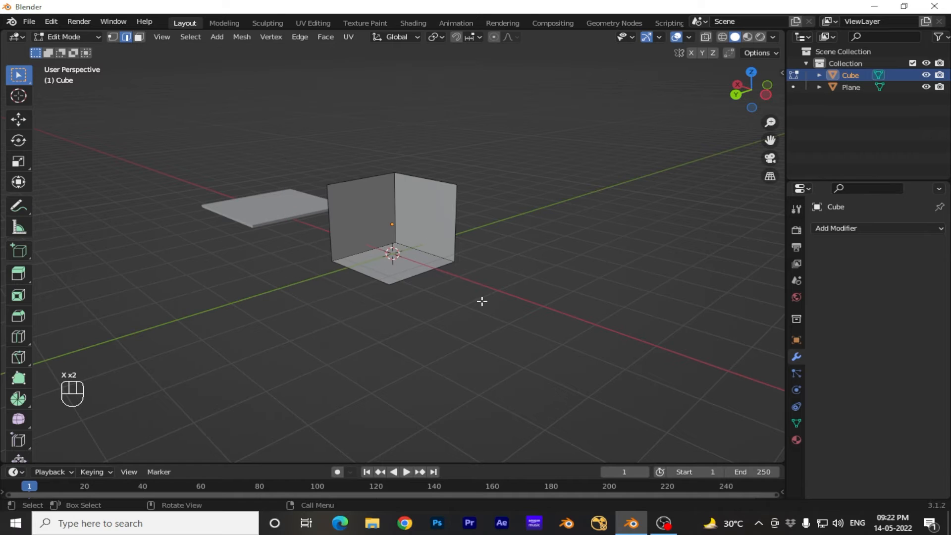
- Subdivide the cube's wall nearest the slab twice in face selection, making a 4 by 4 grid of faces
left_click(414, 277)
key("3")
left_click(355, 209)
right_click(355, 209)
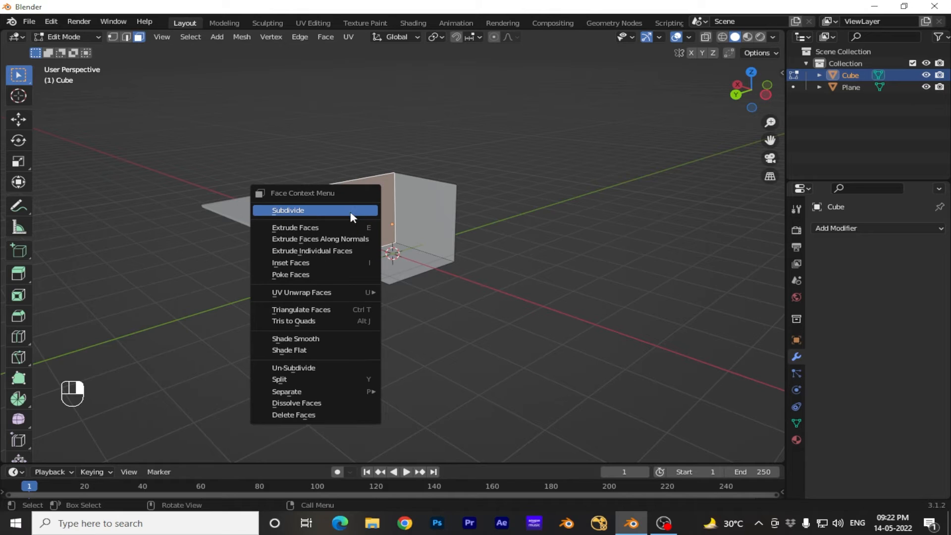
left_click(351, 210)
right_click(353, 204)
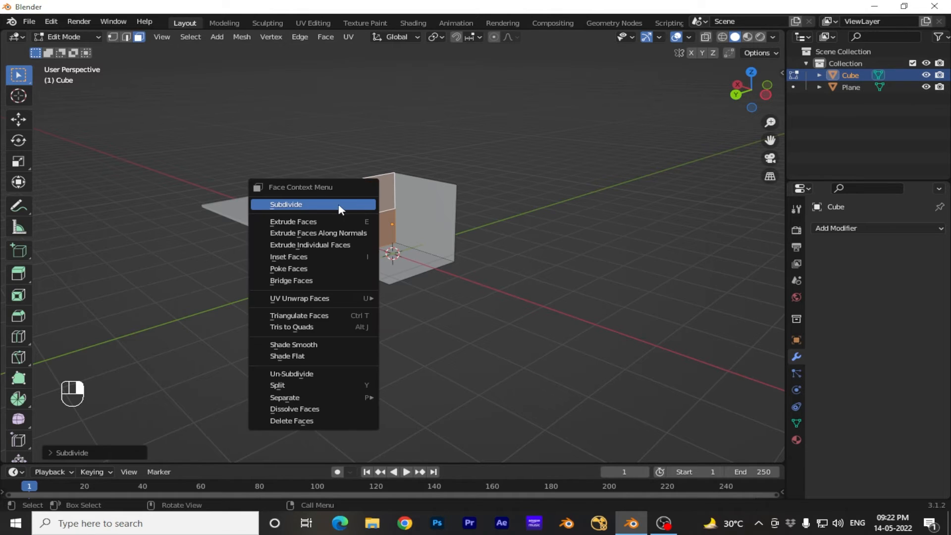
left_click(353, 203)
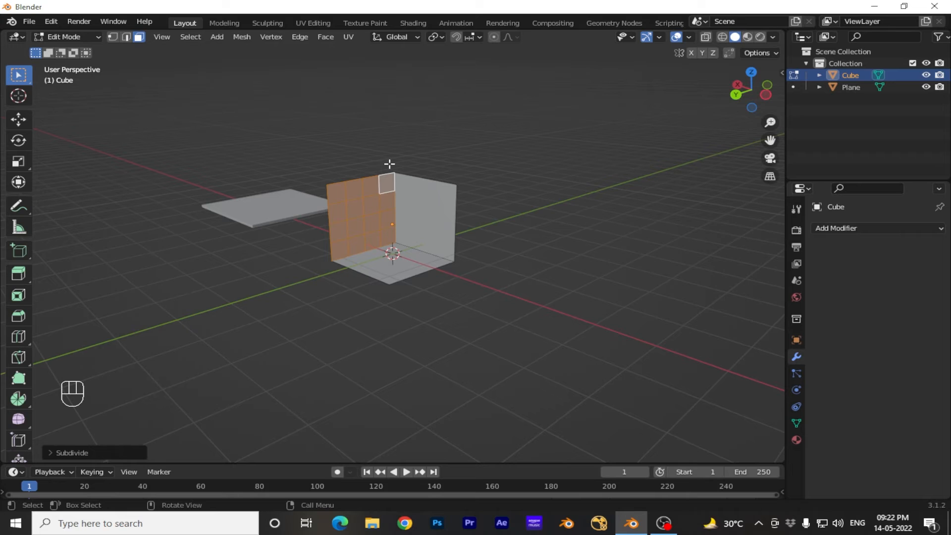
- Delete the four central faces of the subdivided wall to cut a square window opening
left_click(388, 164)
left_click(353, 212)
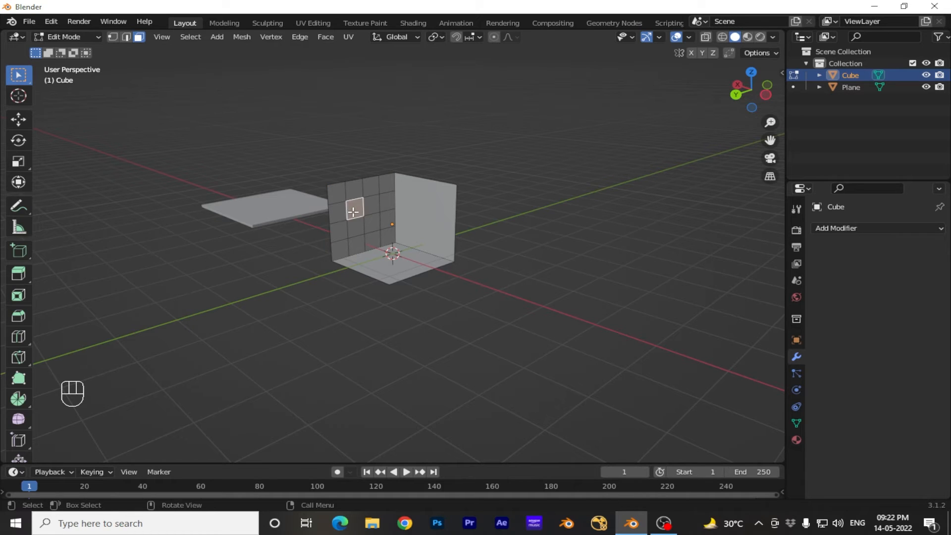
left_click(375, 206, "shift")
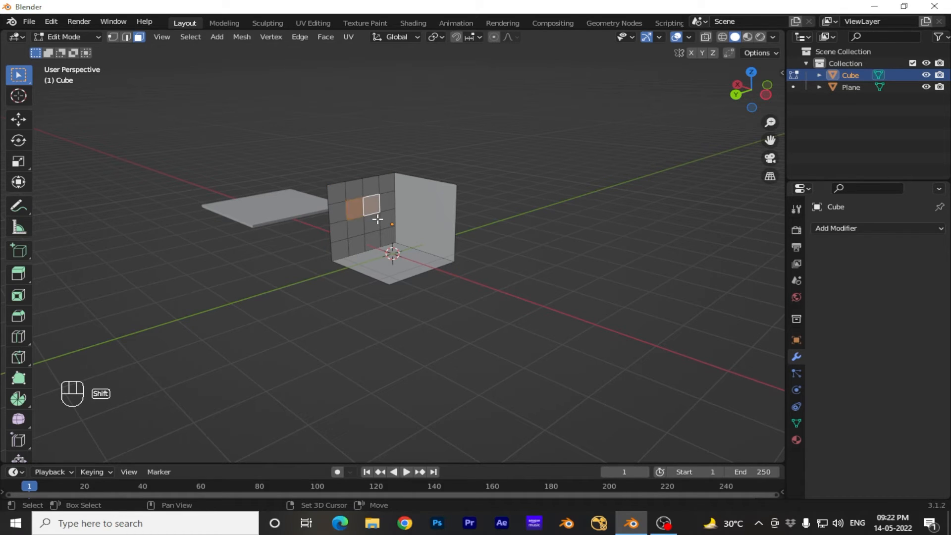
left_click(372, 223, "shift")
left_click(356, 226, "shift")
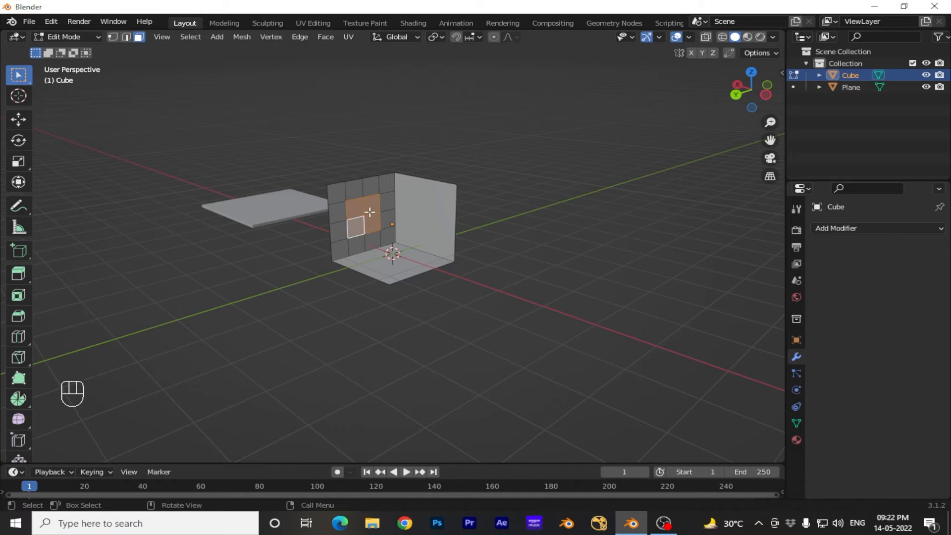
key("x")
left_click(348, 223)
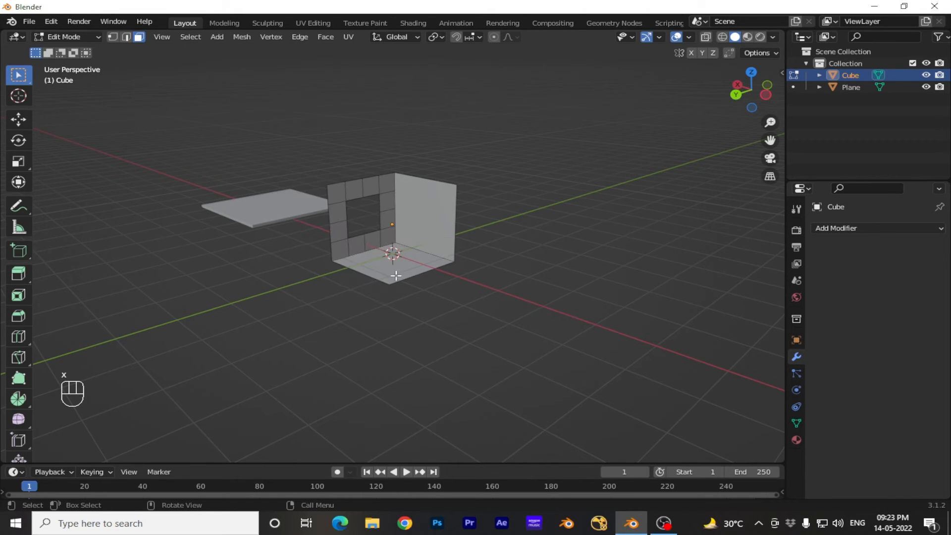
- Return to Object Mode and add a Solidify modifier to the opened cube
middle_click_drag(402, 350, 441, 350)
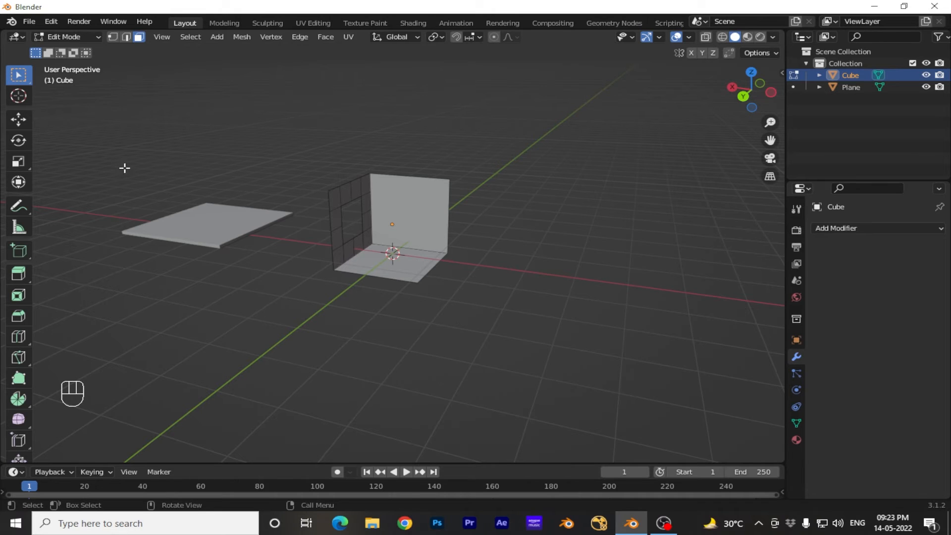
key("Tab")
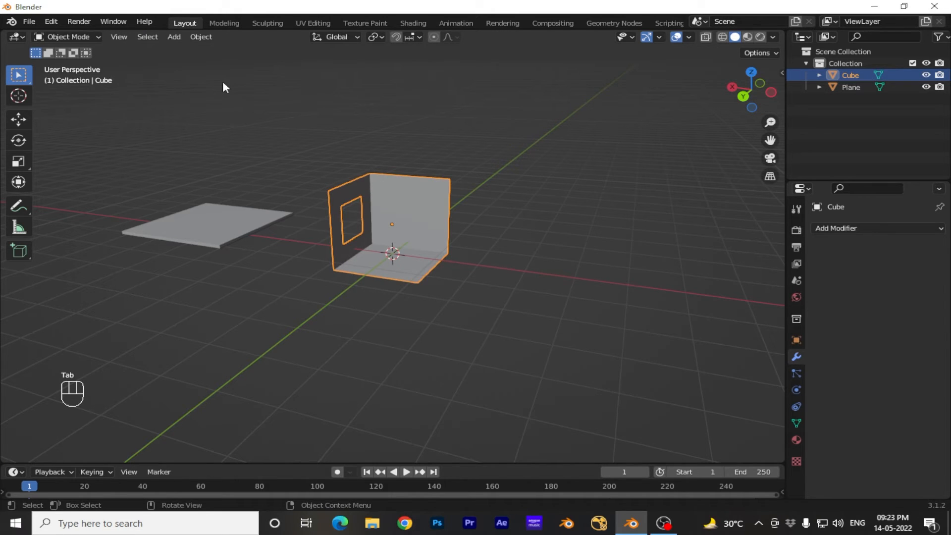
scroll(481, 237, "up", 5)
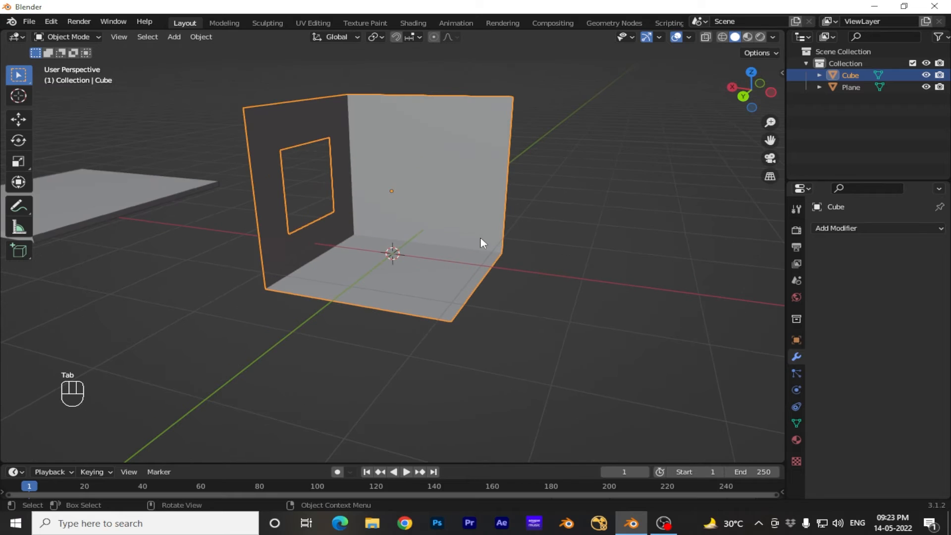
left_click(557, 366)
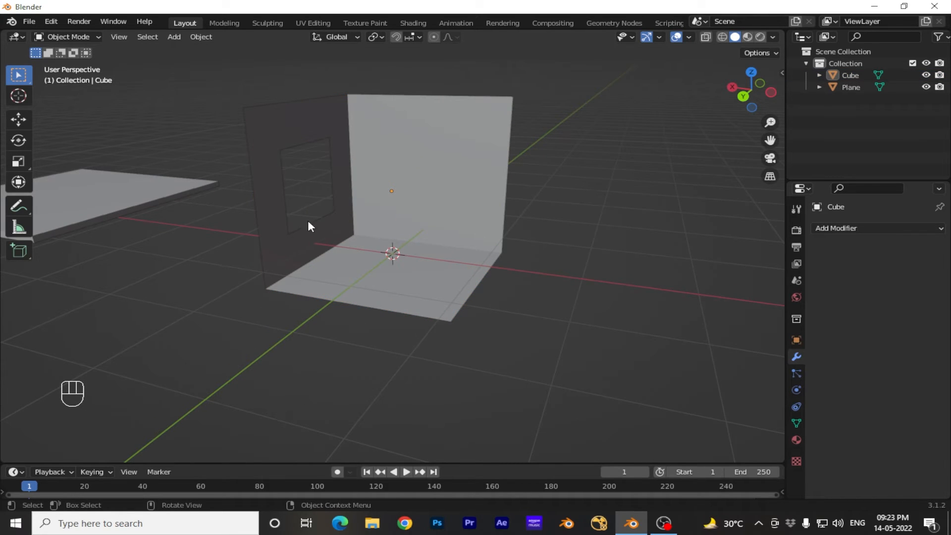
left_click(323, 240)
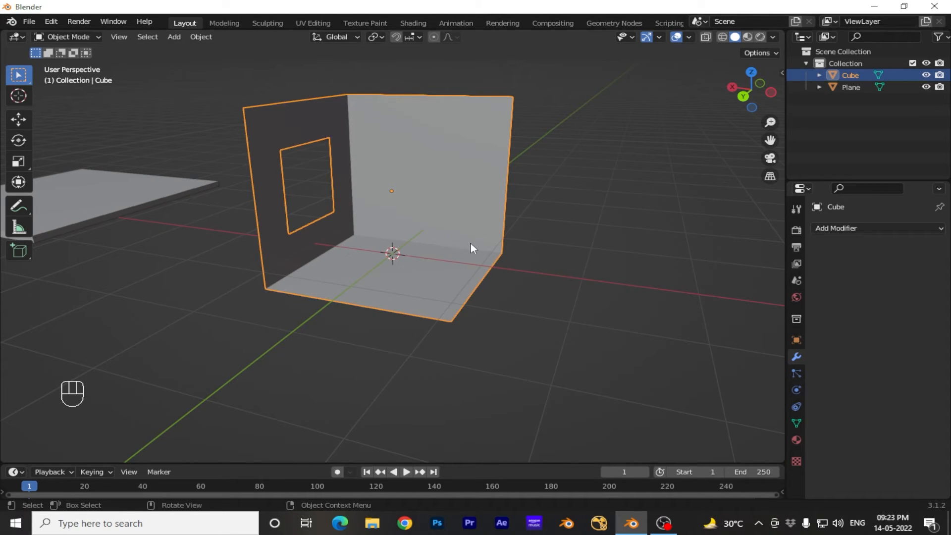
left_click(845, 227)
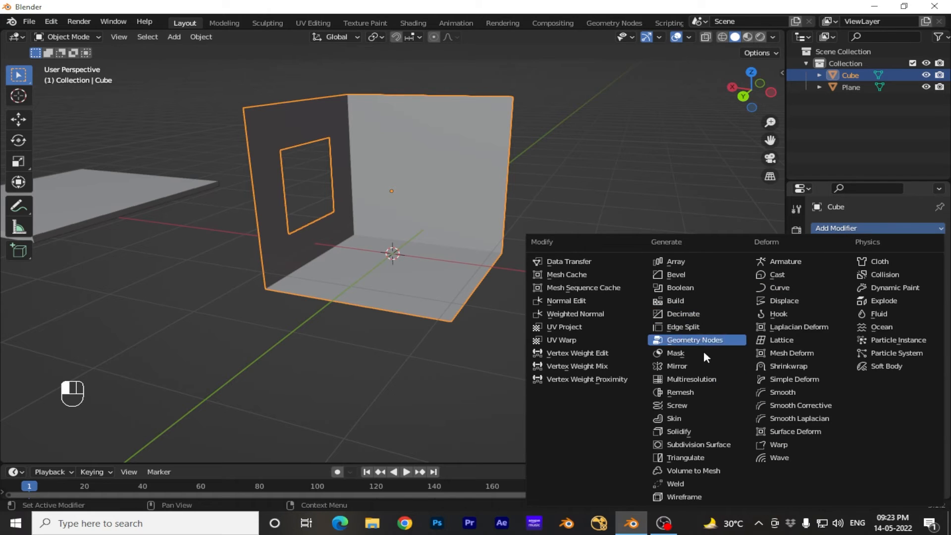
left_click(697, 431)
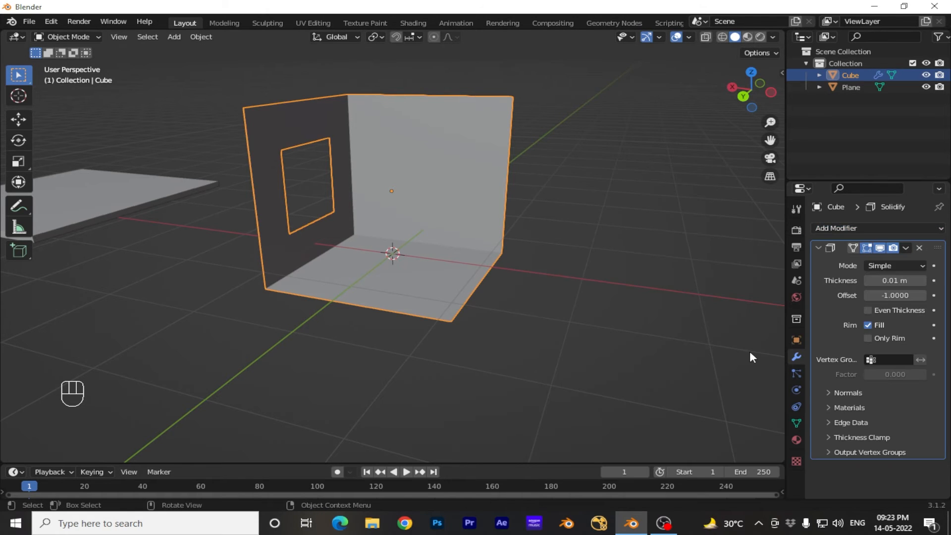
- Set the cube's Solidify thickness to 0.13 m and enable Even Thickness
mouse_move(895, 281)
left_mouse_down()
mouse_move(946, 280)
mouse_move(892, 280)
left_mouse_up()
middle_click_drag(462, 342, 424, 270)
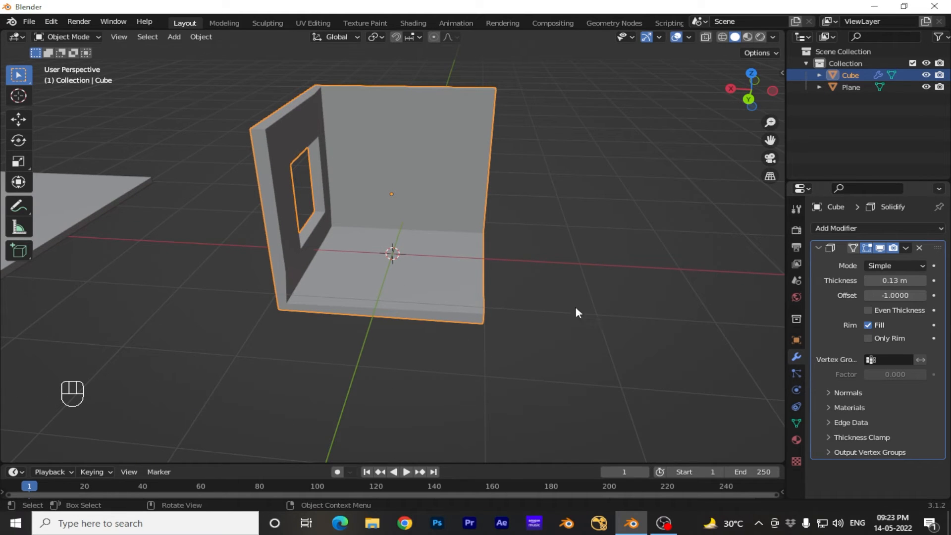
middle_click_drag(607, 363, 602, 340)
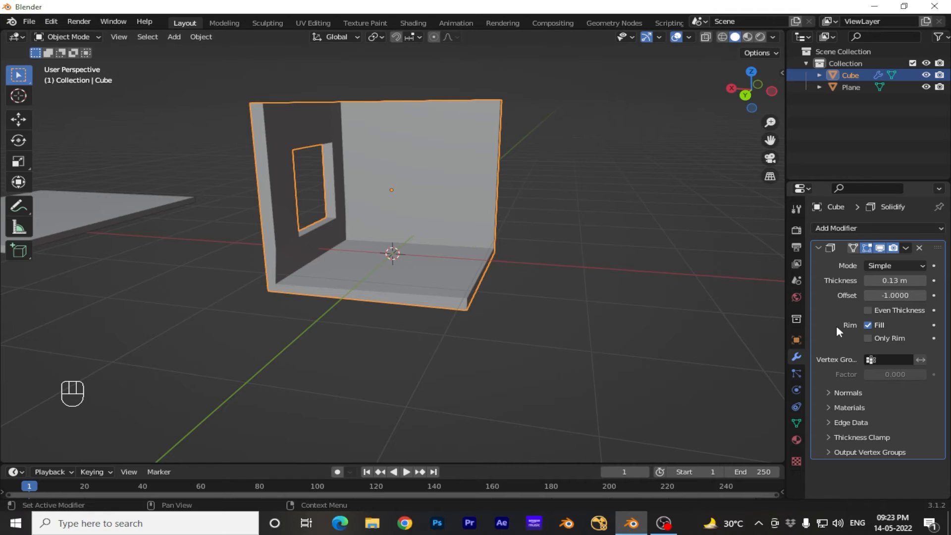
left_click(868, 311)
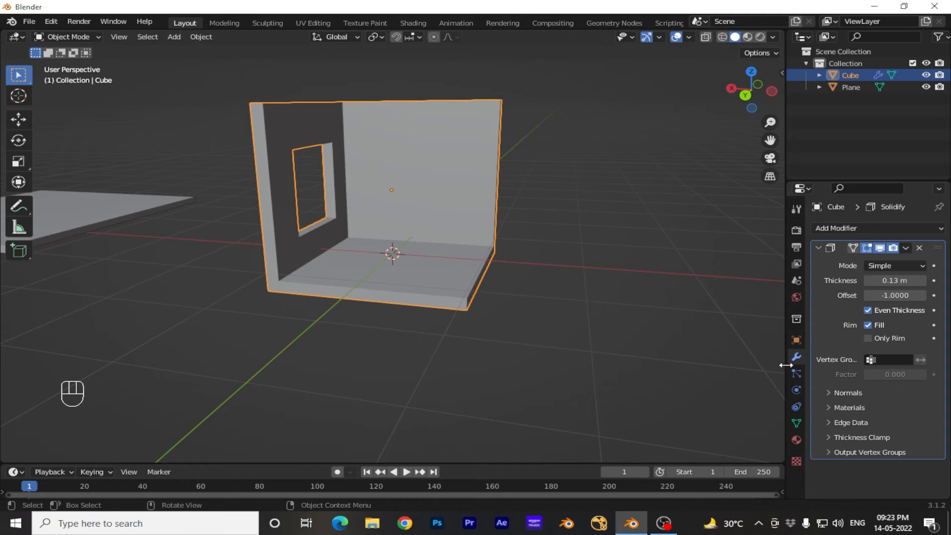
- Disable the Solidify modifier's rim Fill, inspect the open wall edges from another side, and enable Fill again
left_click(868, 325)
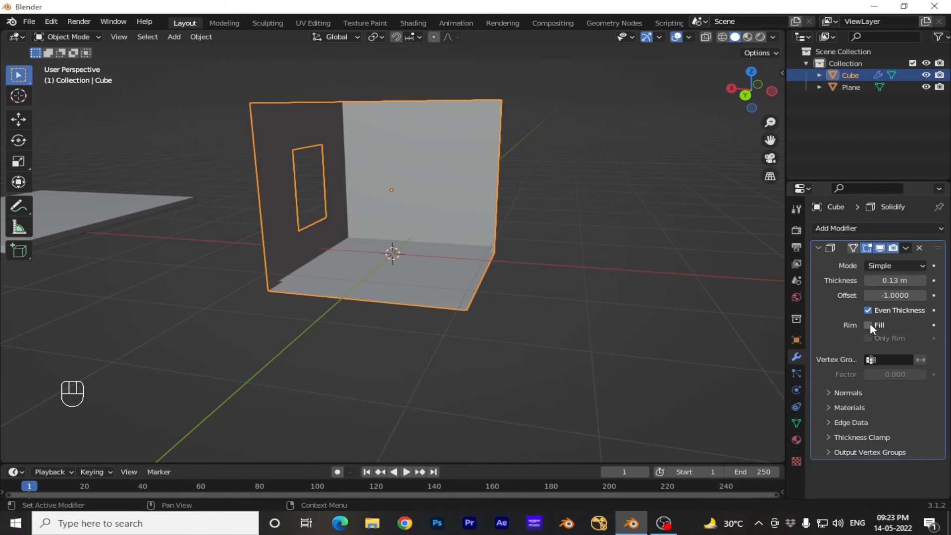
middle_click_drag(459, 284, 322, 307)
middle_click_drag(512, 212, 539, 221)
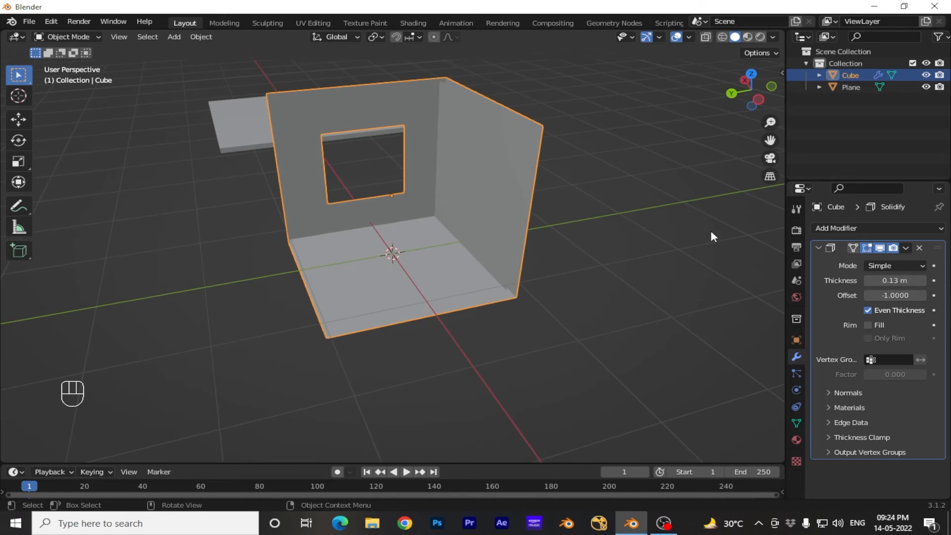
left_click(870, 325)
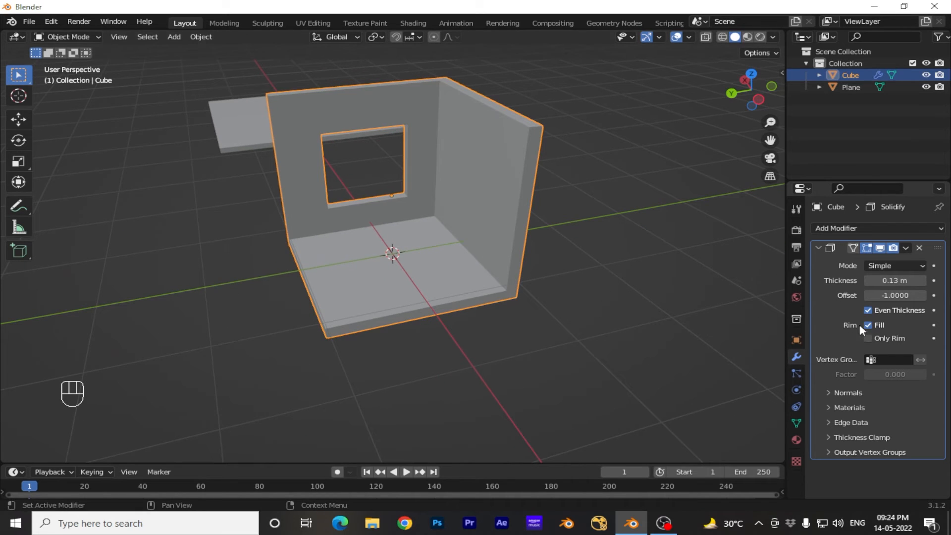
- Toggle the Solidify modifier's Only Rim option to compare its effect, leave it enabled, and inspect the walls and window
left_click(869, 339)
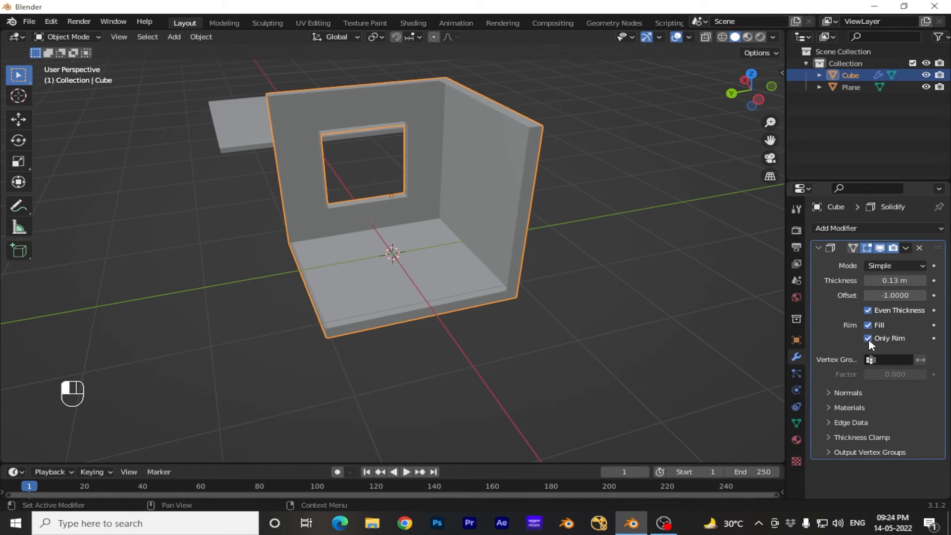
left_click(869, 339)
left_click(869, 339)
left_click(869, 339)
left_click(869, 339)
left_click(869, 339)
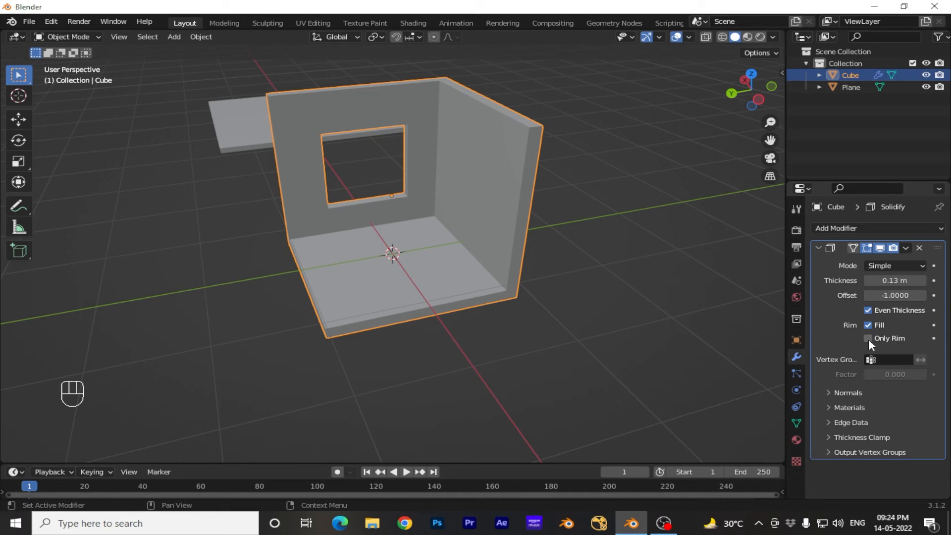
left_click(869, 339)
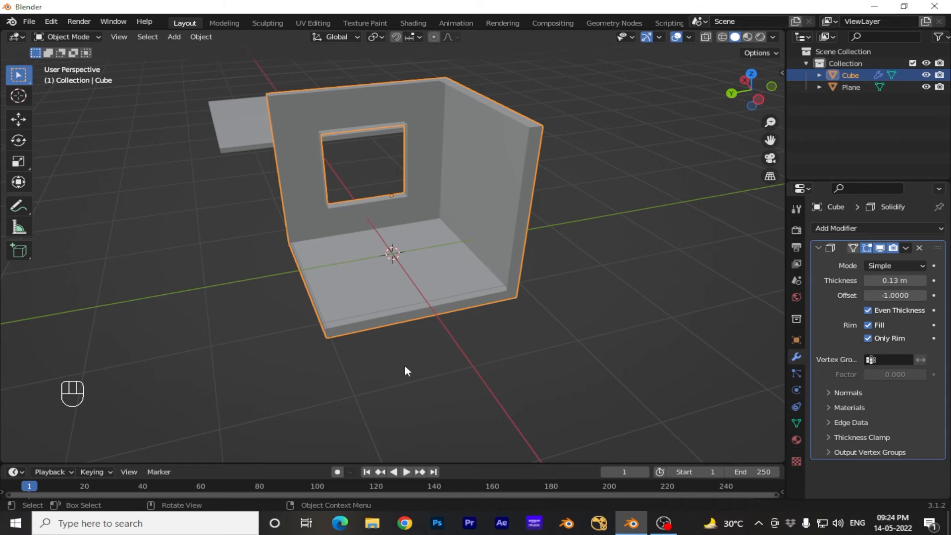
middle_click_drag(374, 363, 465, 338)
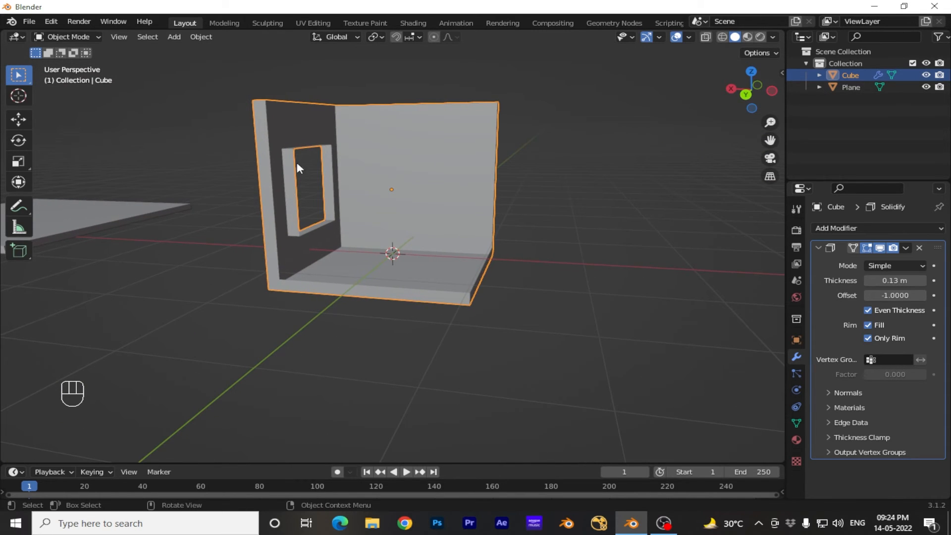
left_click(634, 340)
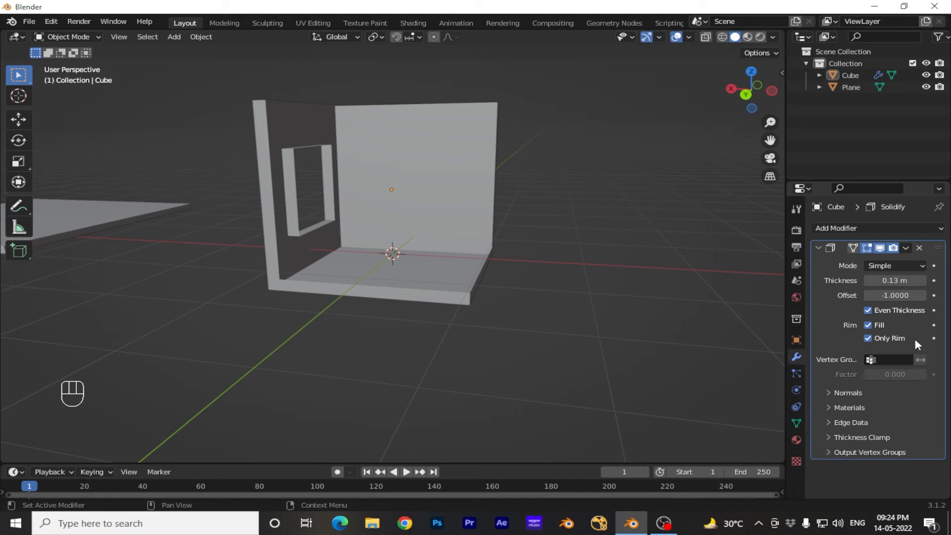
middle_click_drag(489, 328, 439, 344)
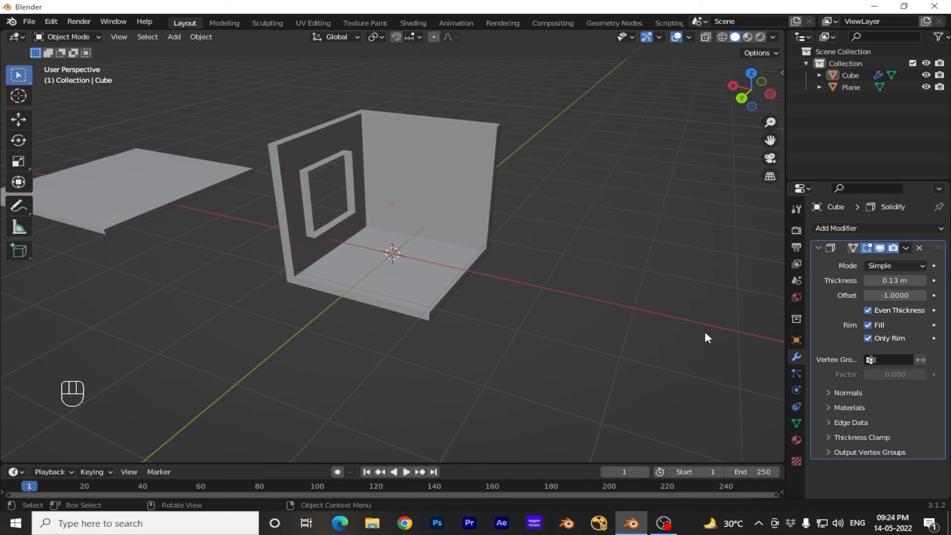
- Switch the cube's Solidify modifier mode to Complex and inspect the remaining rim from a lower angle
left_click(908, 268)
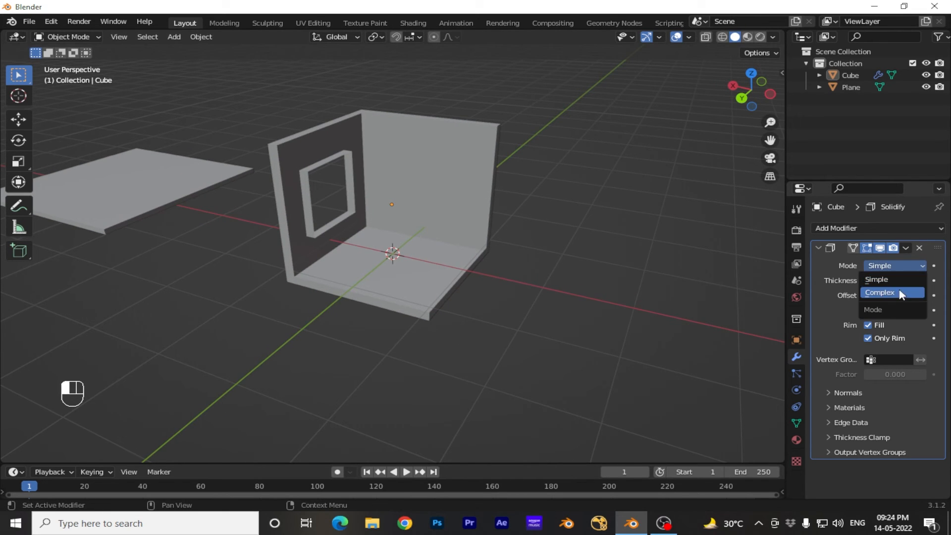
left_click(891, 293)
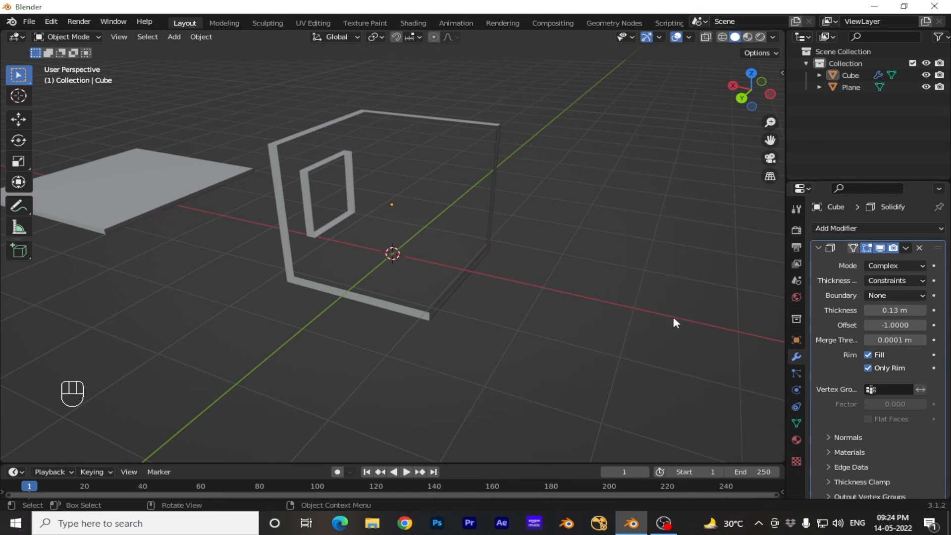
middle_click_drag(580, 323, 555, 294)
- Try the Fixed, Even and Constraints thickness modes of the Solidify modifier and leave it on Fixed
left_click(899, 279)
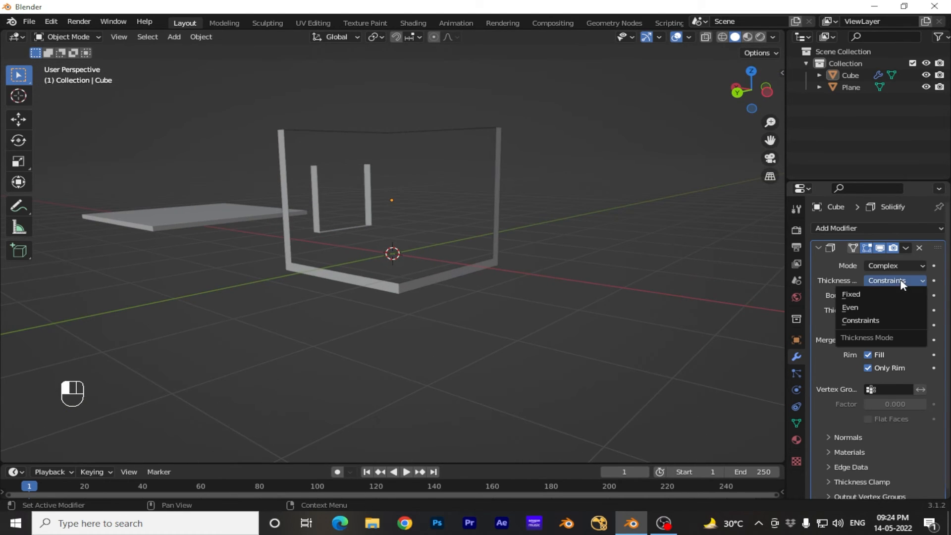
left_click(878, 294)
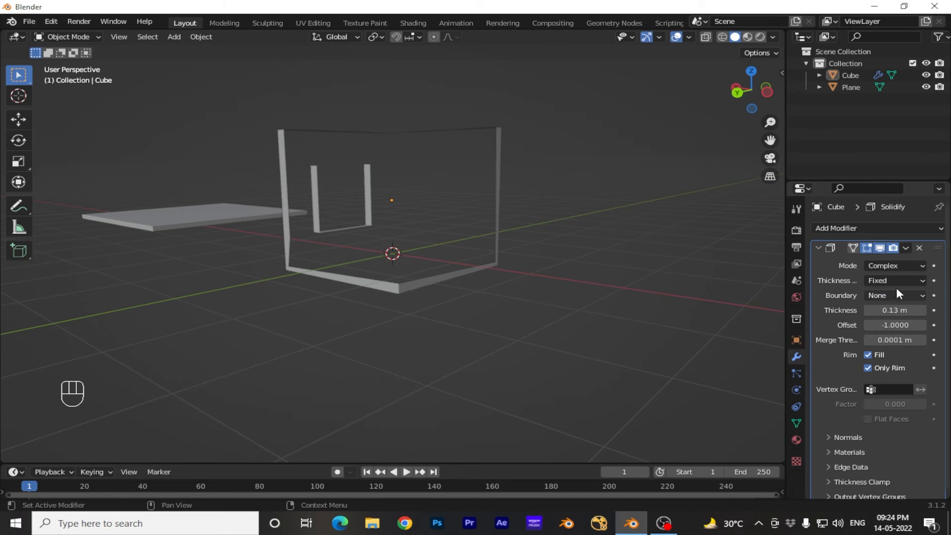
left_click(898, 279)
left_click(891, 307)
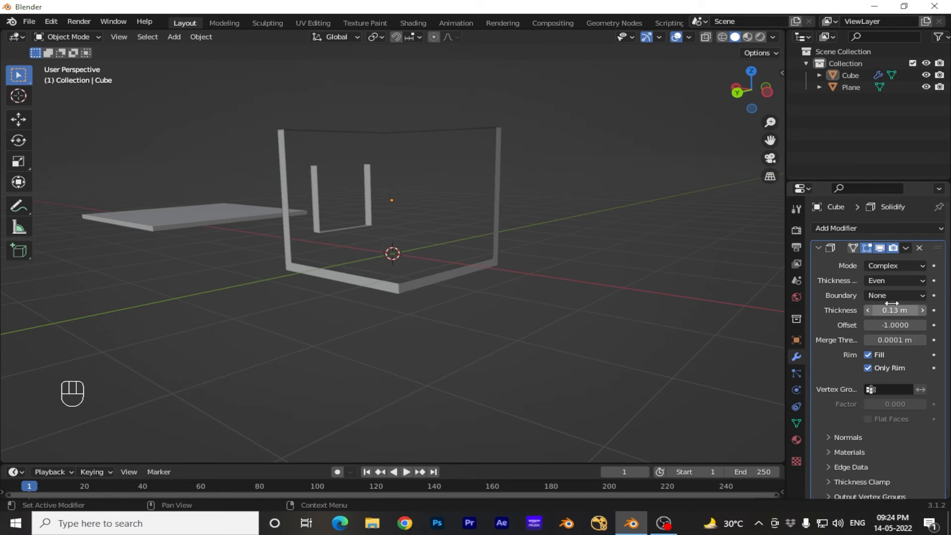
left_click(911, 280)
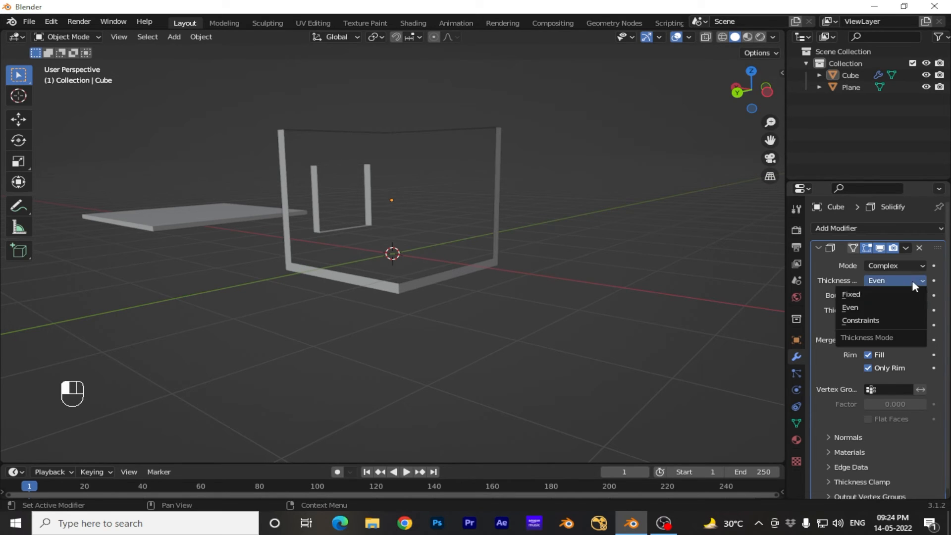
left_click(890, 320)
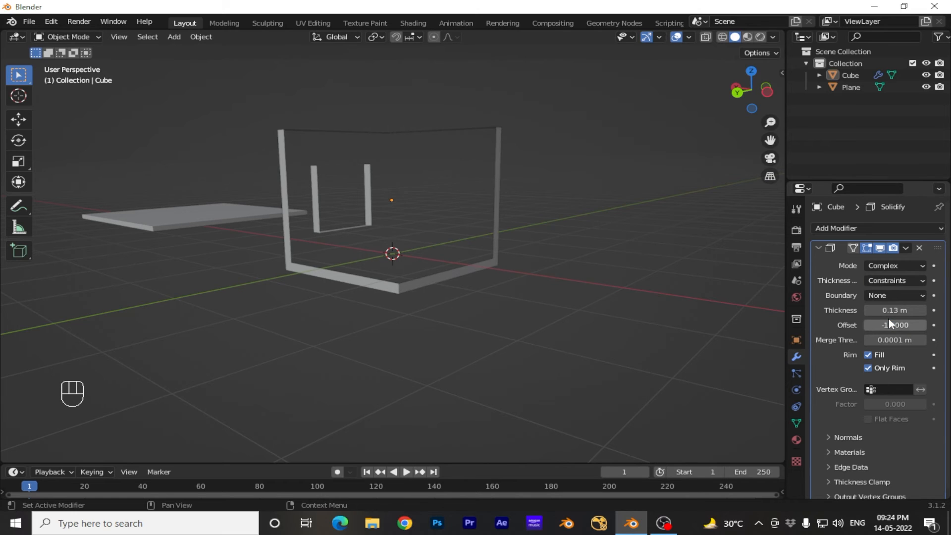
left_click(909, 281)
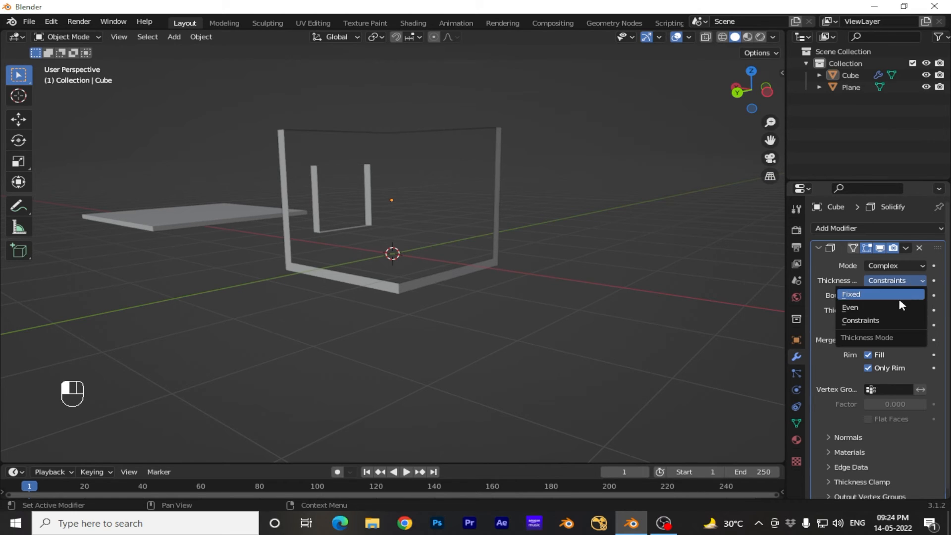
left_click(900, 299)
- Try the Round and Flat boundary shapes of the Solidify modifier and set the boundary back to None
left_click(902, 295)
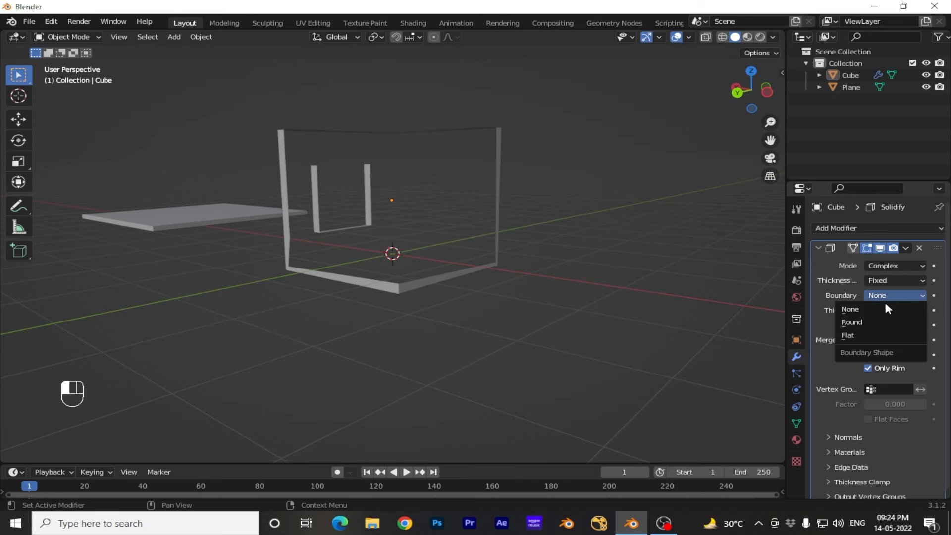
left_click(872, 323)
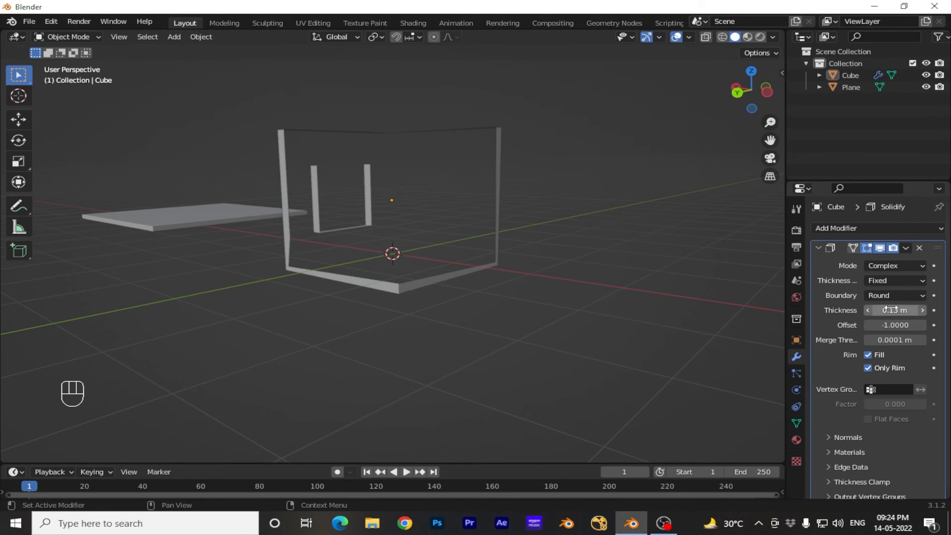
left_click(899, 296)
left_click(878, 333)
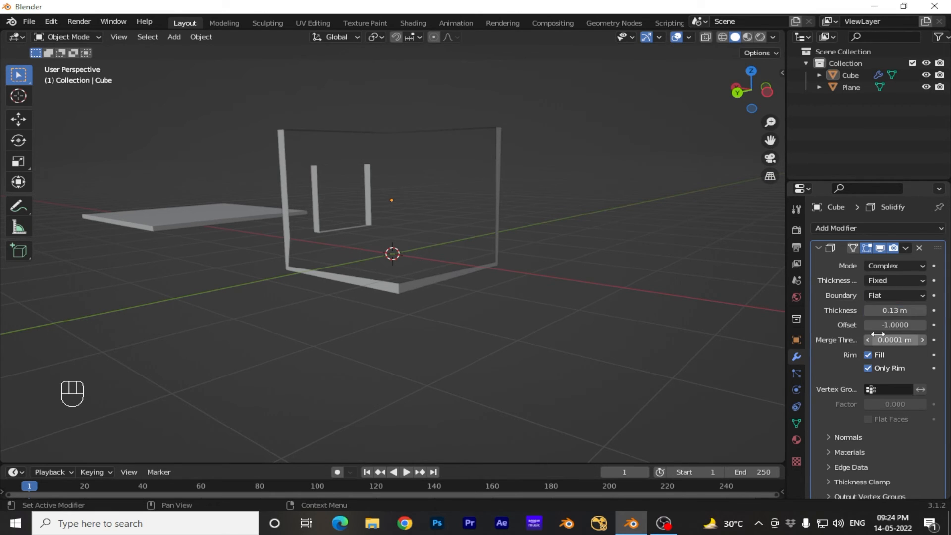
left_click(903, 295)
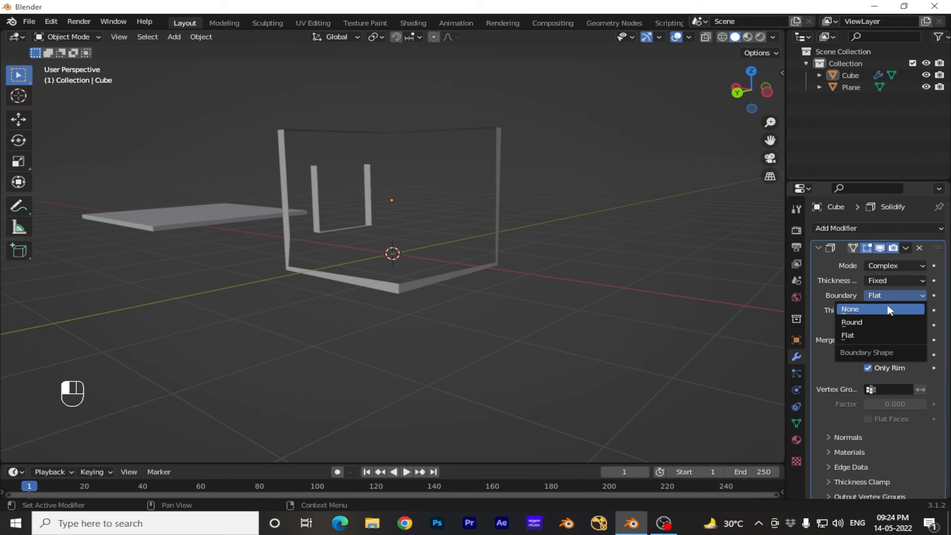
left_click(888, 309)
- Set the Solidify thickness to 0.16 m and the merge threshold to 0.0411 m, keeping the offset at -1
mouse_move(892, 310)
left_mouse_down()
mouse_move(922, 310)
mouse_move(900, 310)
left_mouse_up()
left_click(889, 325)
left_click(889, 324)
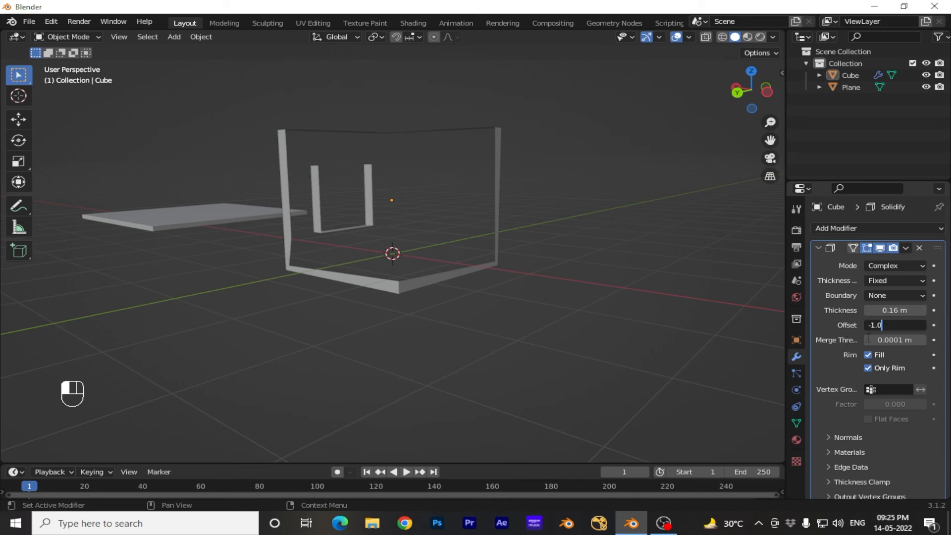
key("Return")
left_click_drag(889, 325, 905, 340)
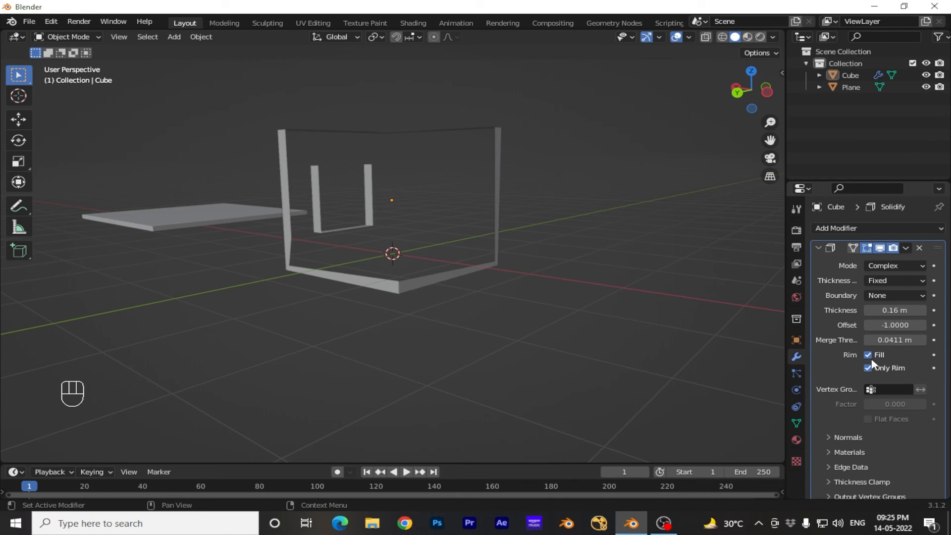
- Toggle the rim Fill off and on to compare the wall edges, and disable Only Rim
left_click(870, 355)
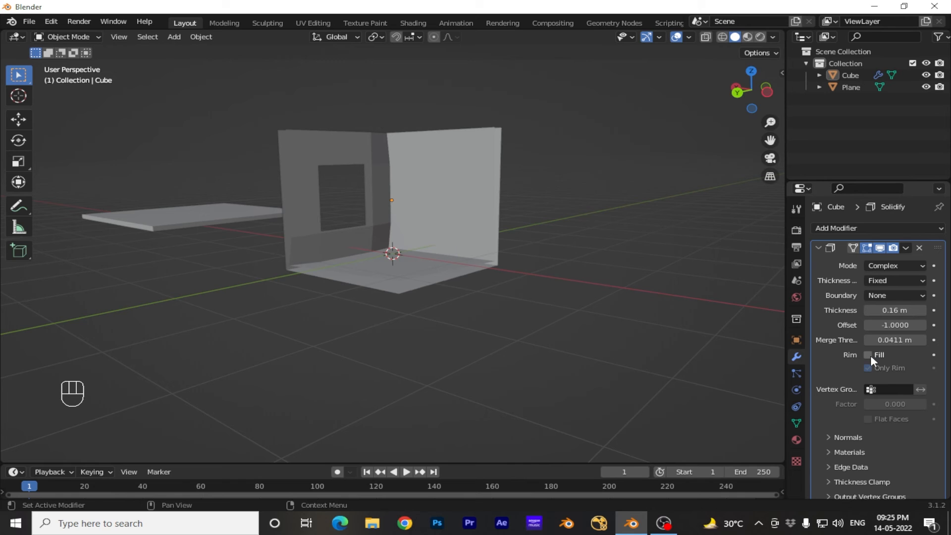
middle_click_drag(461, 344, 512, 346)
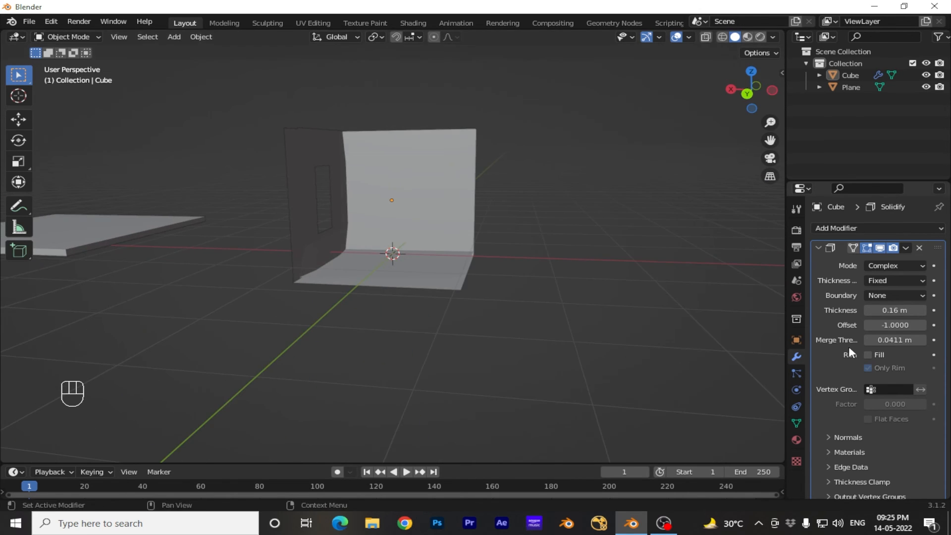
left_click(867, 355)
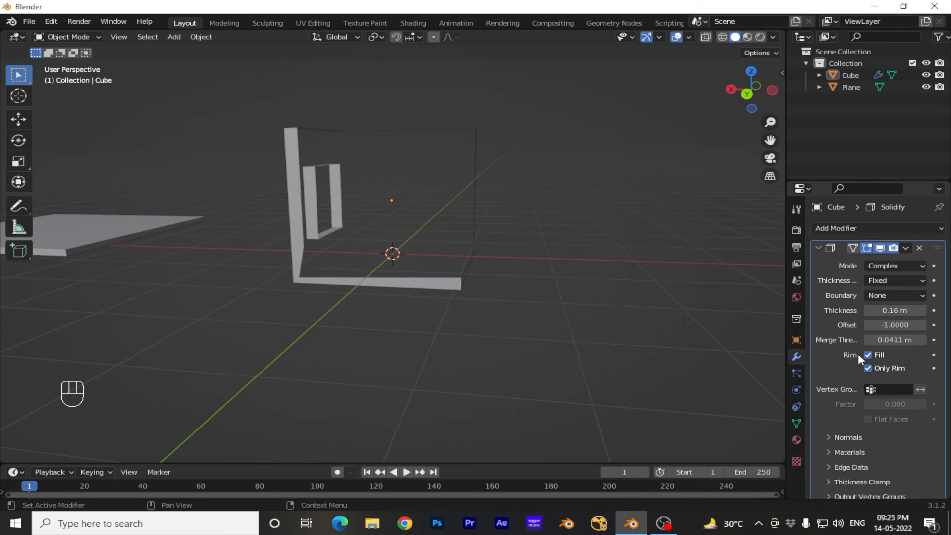
left_click(868, 367)
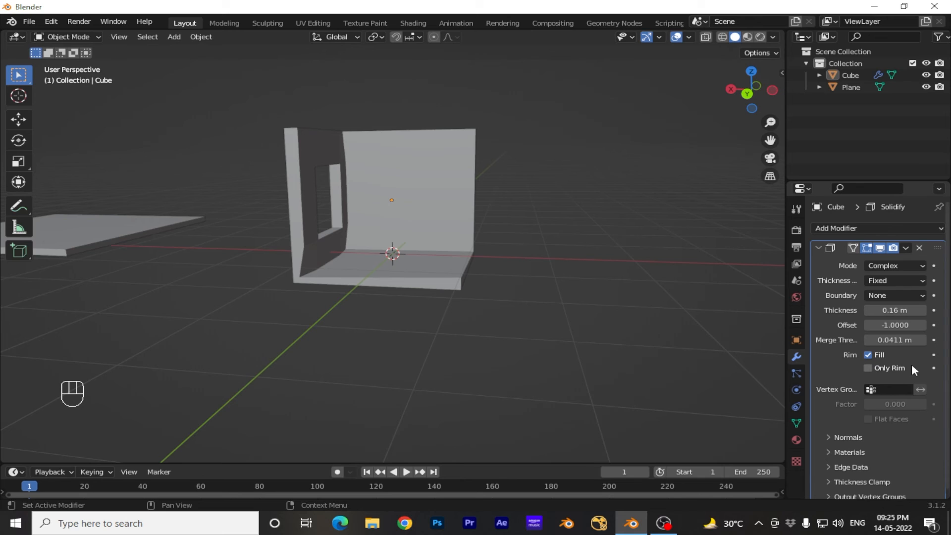
- Set the Solidify thickness mode to Even and inspect the inner corners of the walls and floor
left_click(903, 280)
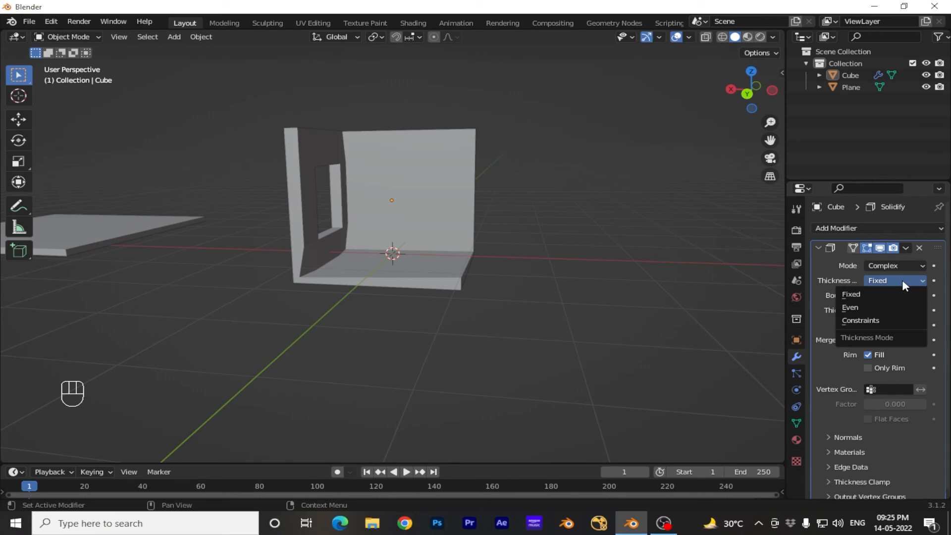
left_click(864, 305)
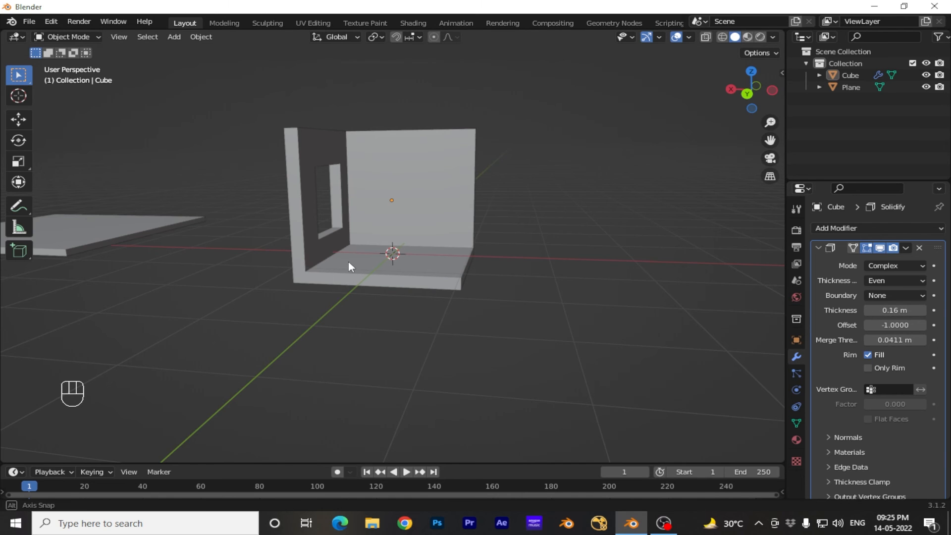
middle_click_drag(348, 262, 506, 321)
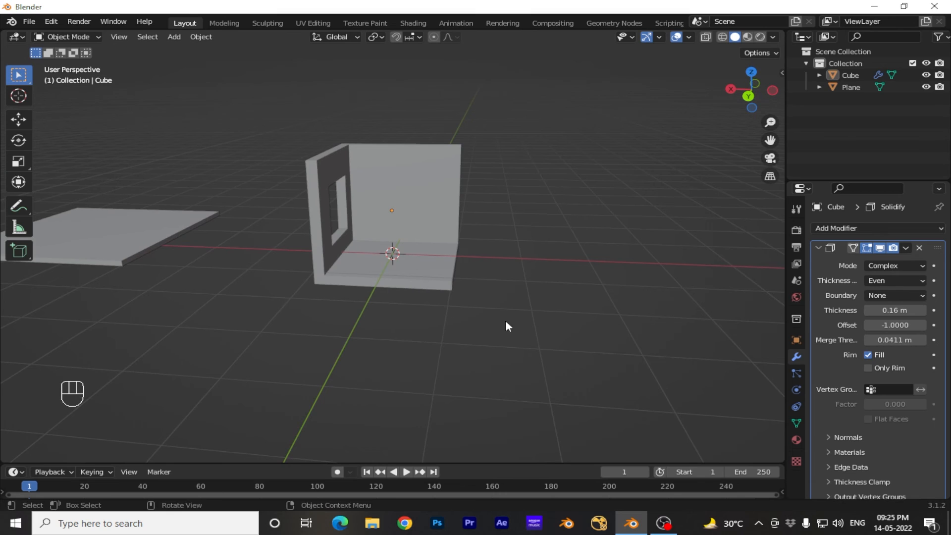
- Examine the Normals and Materials settings of the Solidify modifier without changing them
left_click(832, 436)
scroll(907, 431, "down", 1)
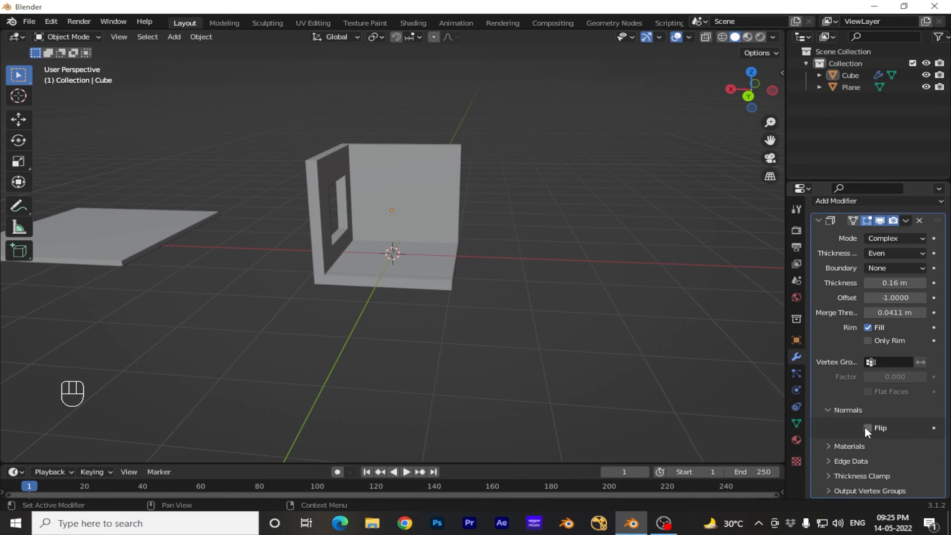
left_click(829, 410)
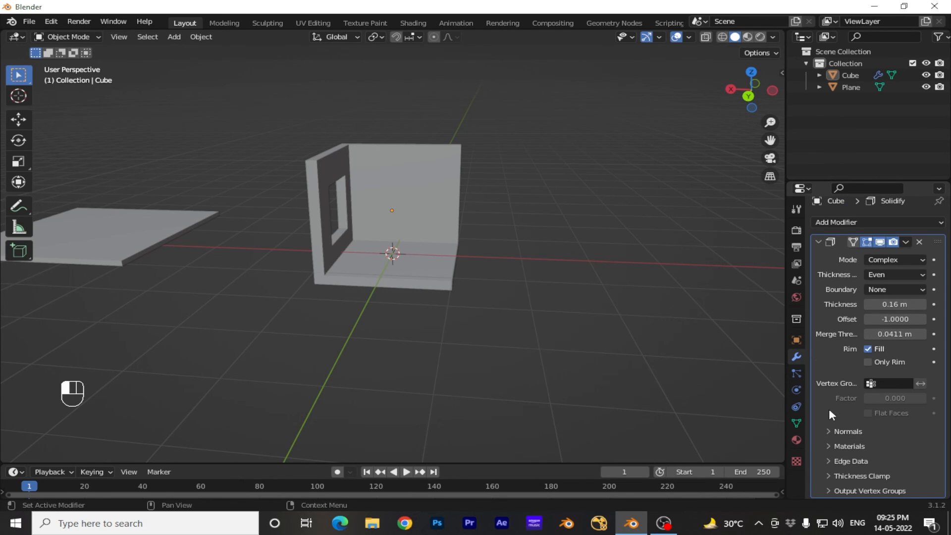
left_click(828, 445)
scroll(847, 424, "down", 2)
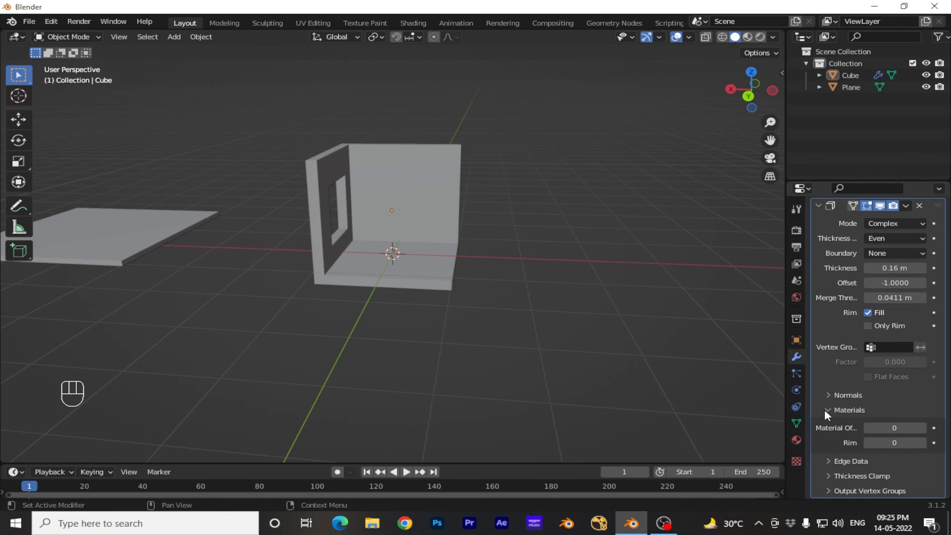
left_click(826, 410)
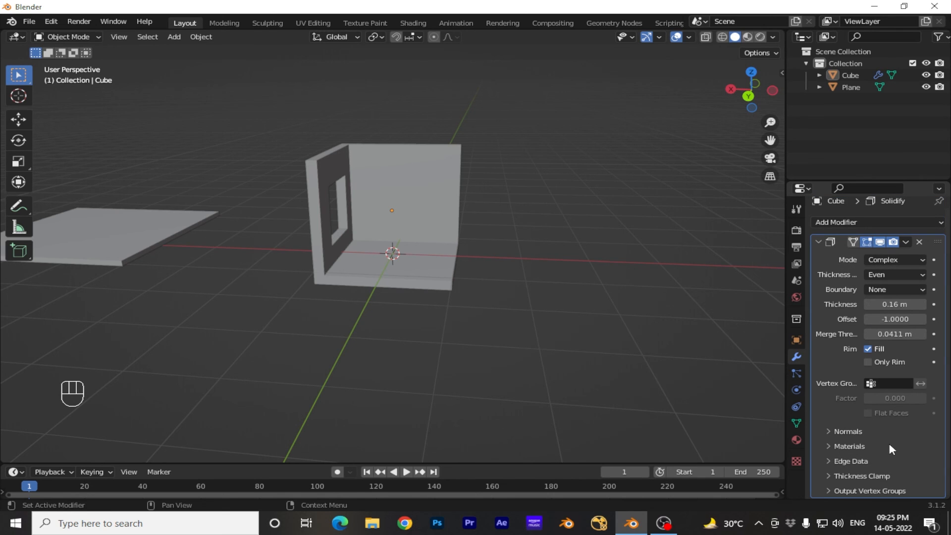
- Switch the Solidify modifier mode back to Simple
scroll(890, 443, "up", 1)
left_click(908, 263)
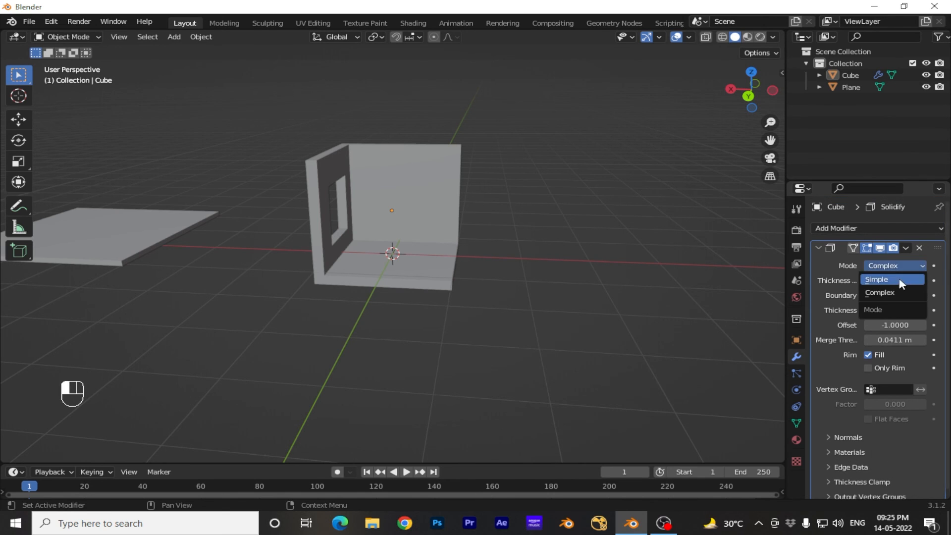
left_click(884, 279)
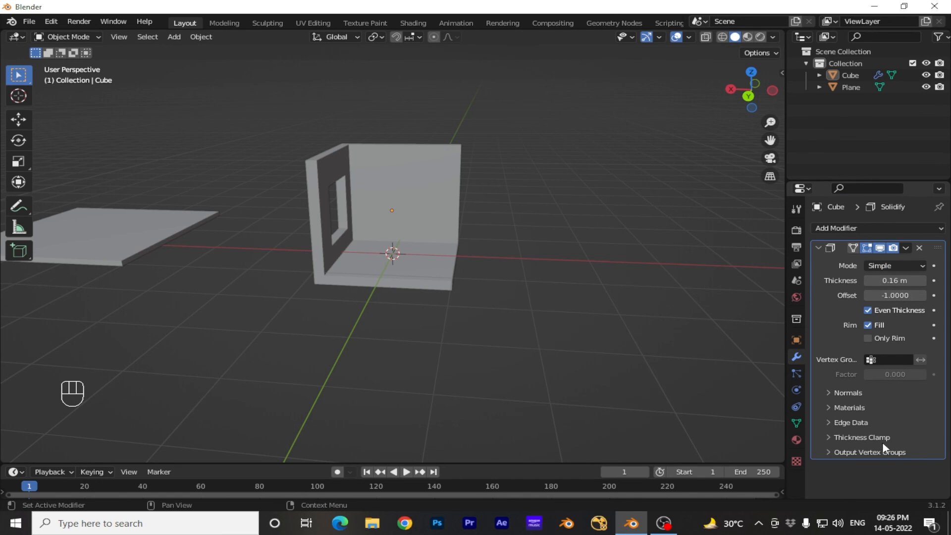
- Toggle the Solidify modifier's rim Fill and Even Thickness off and on to compare, leaving both enabled
left_click(867, 326)
left_click(868, 326)
left_click(869, 309)
left_click(869, 309)
left_click(868, 310)
left_click(868, 310)
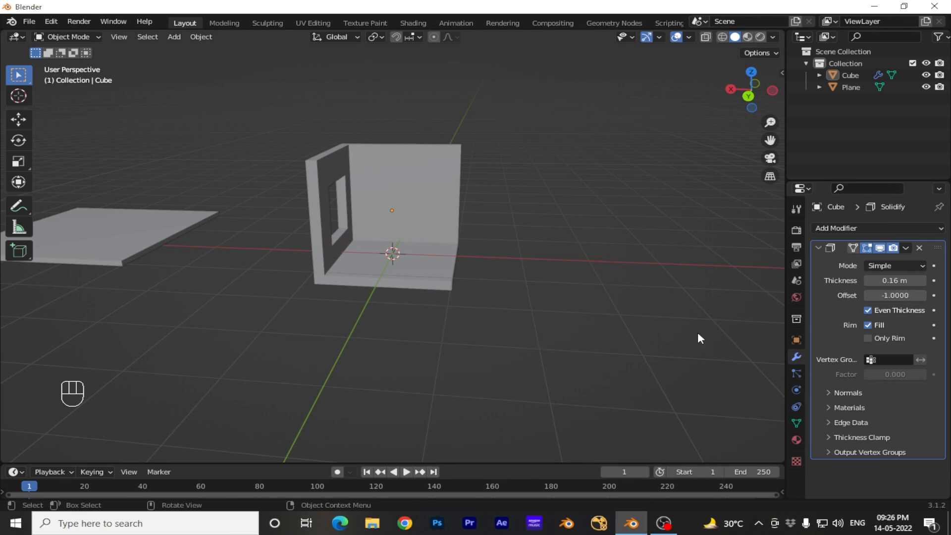
- Move the opened cube about 2.6 m towards the plane and deselect it
scroll(513, 332, "down", 3)
scroll(512, 331, "up", 3)
left_click(439, 234)
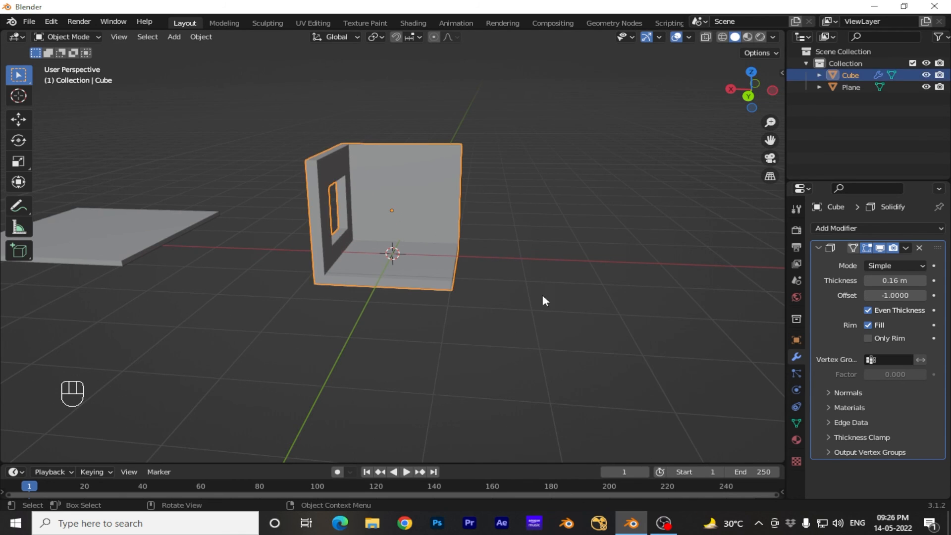
left_click(557, 327)
left_click(405, 218)
key("g")
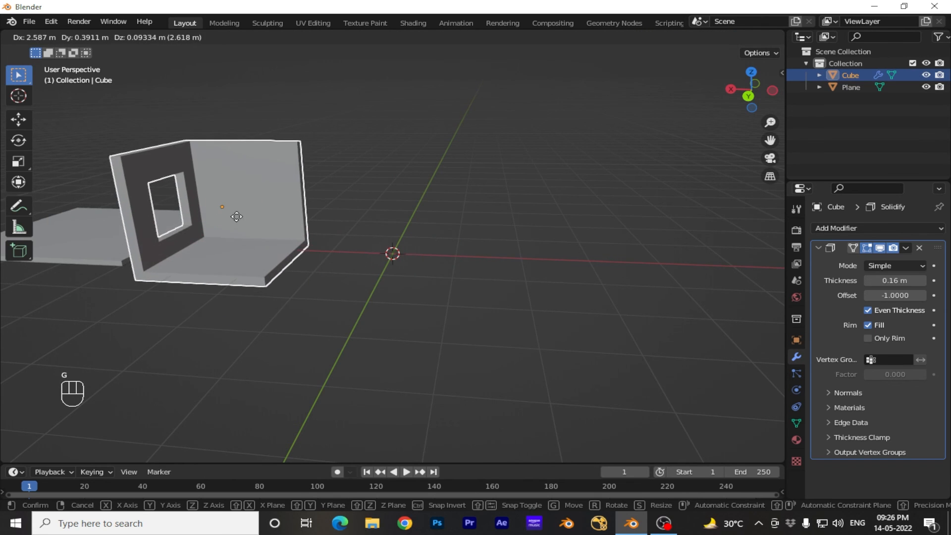
left_click(240, 222)
left_click(525, 326)
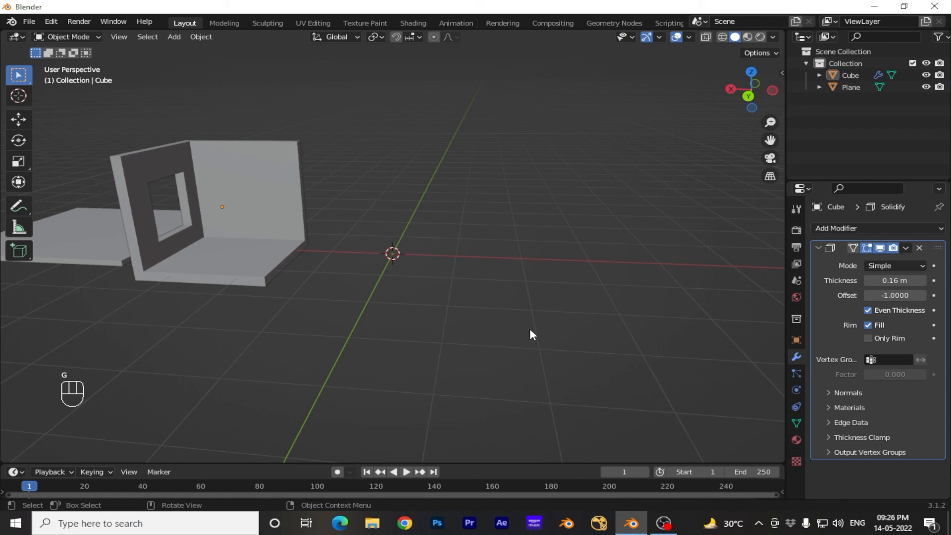
- Move the opened cube back to the world origin, slightly above its earlier position
left_click(272, 231)
key("g")
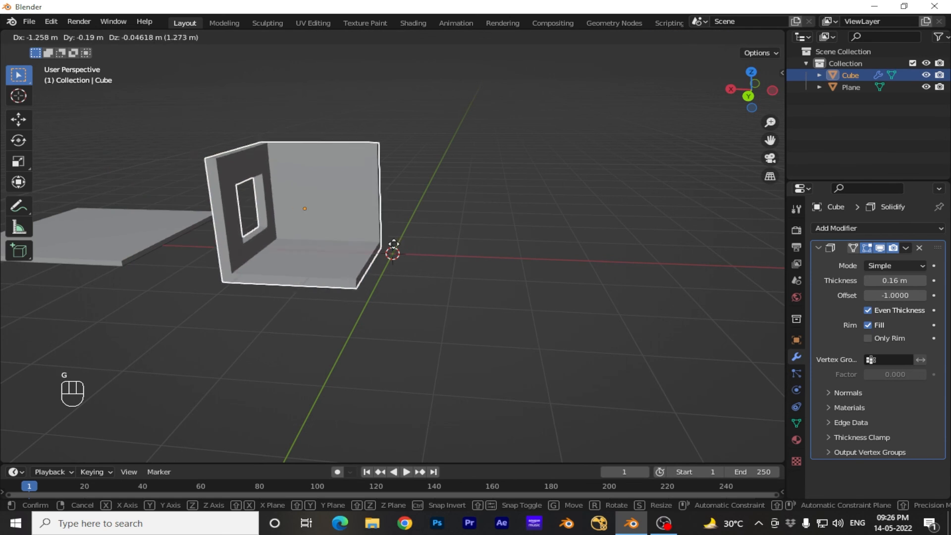
left_click(441, 223)
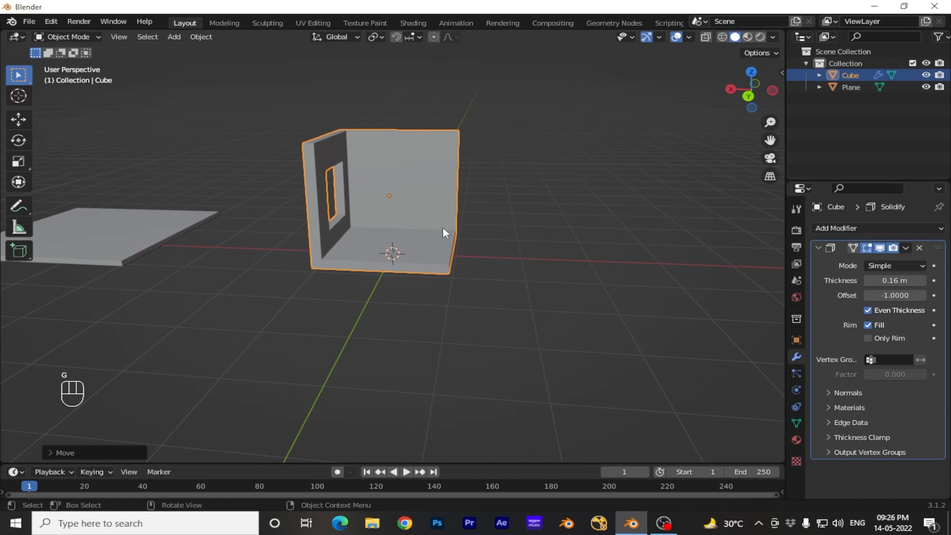
- Scale the opened cube up to about twice its size, inspect it from an angle, and deselect it
key("s")
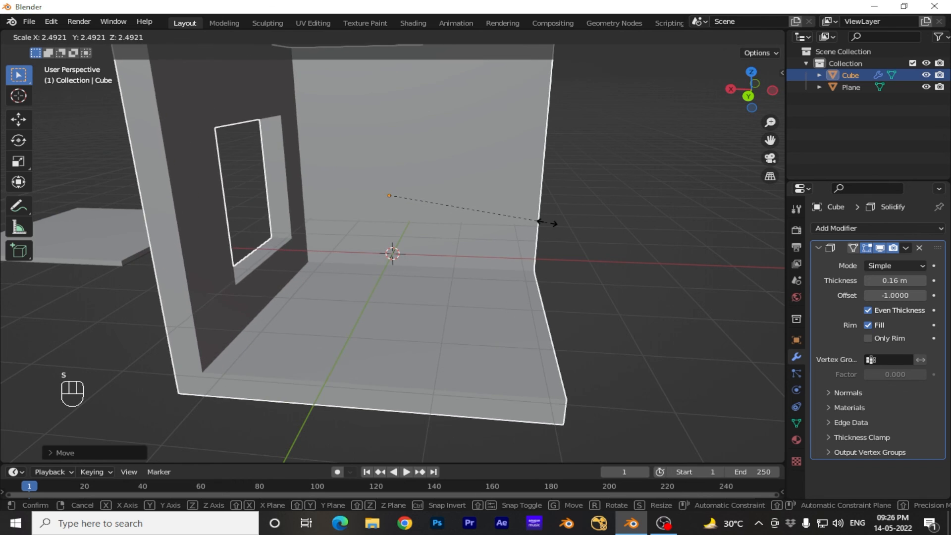
left_click(506, 223)
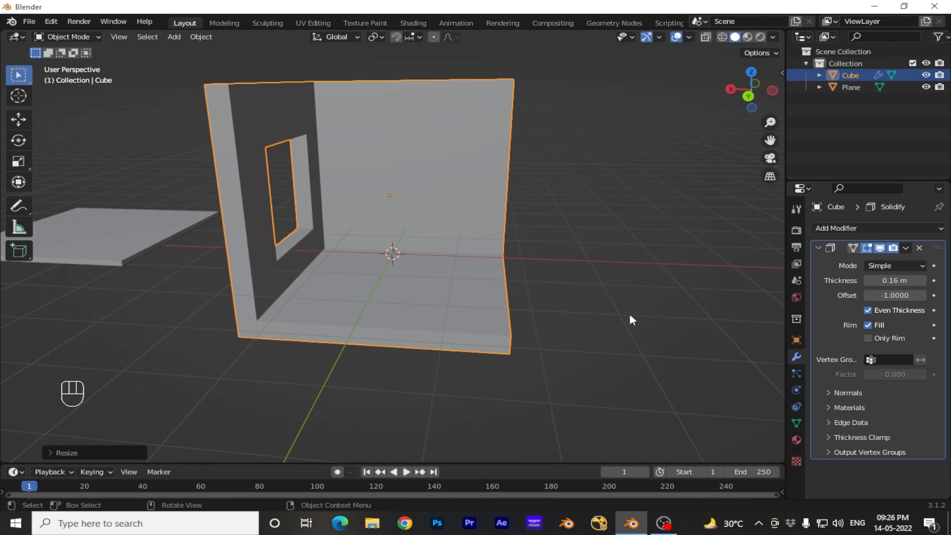
middle_click_drag(630, 315, 614, 296)
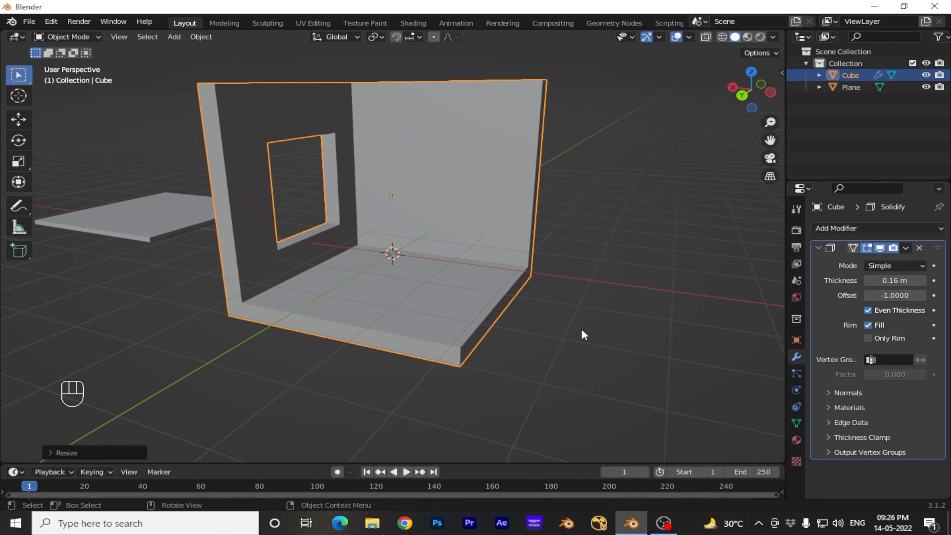
scroll(581, 327, "down", 4)
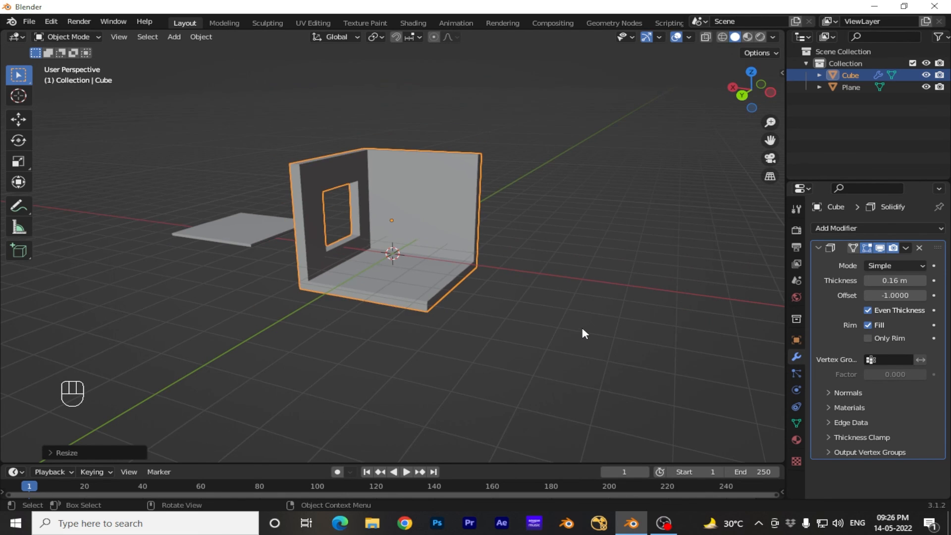
scroll(581, 327, "up", 2)
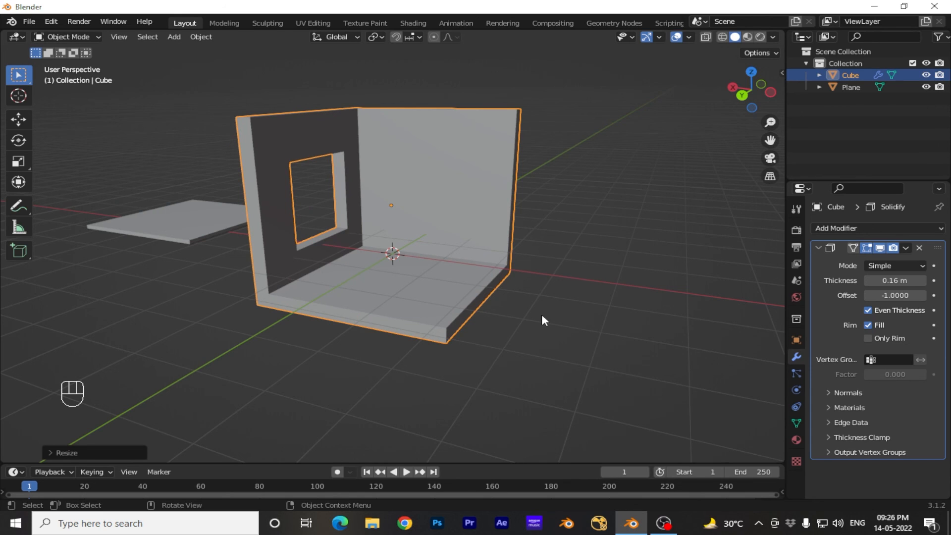
left_click(562, 358)
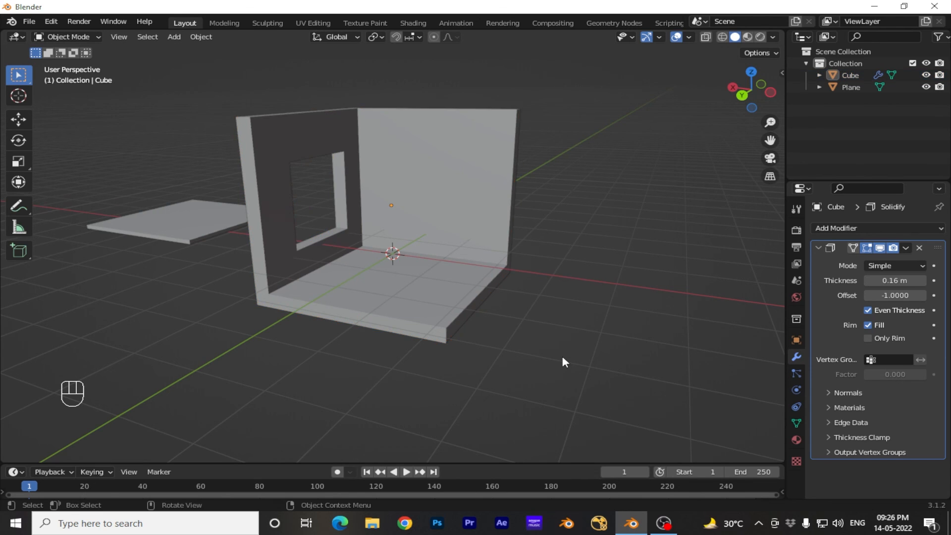